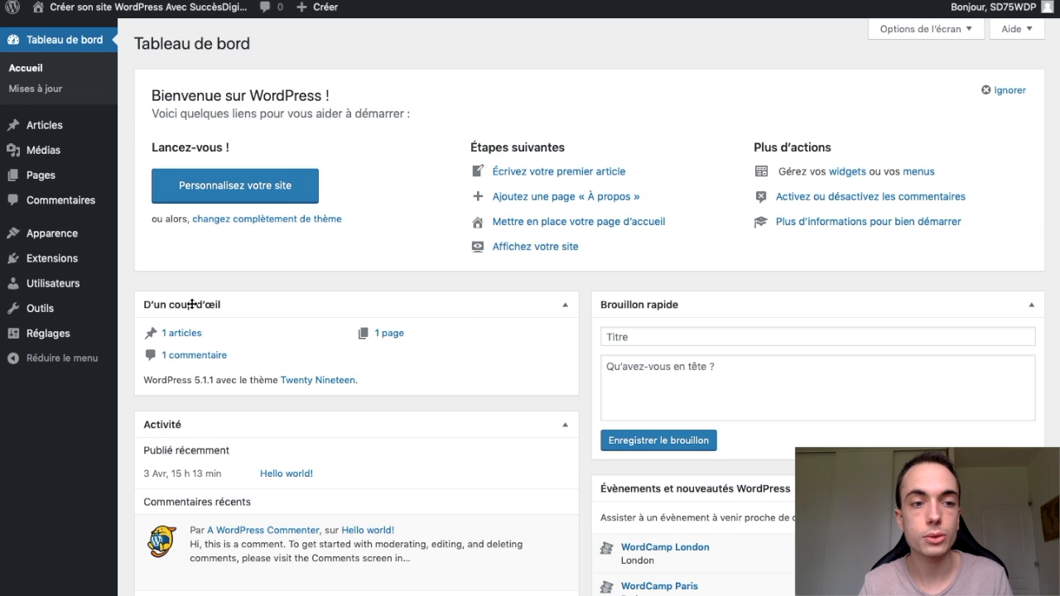
# - Open the general settings and review the site title, addresses and the available default roles for new users
pyautogui.click(79, 335)
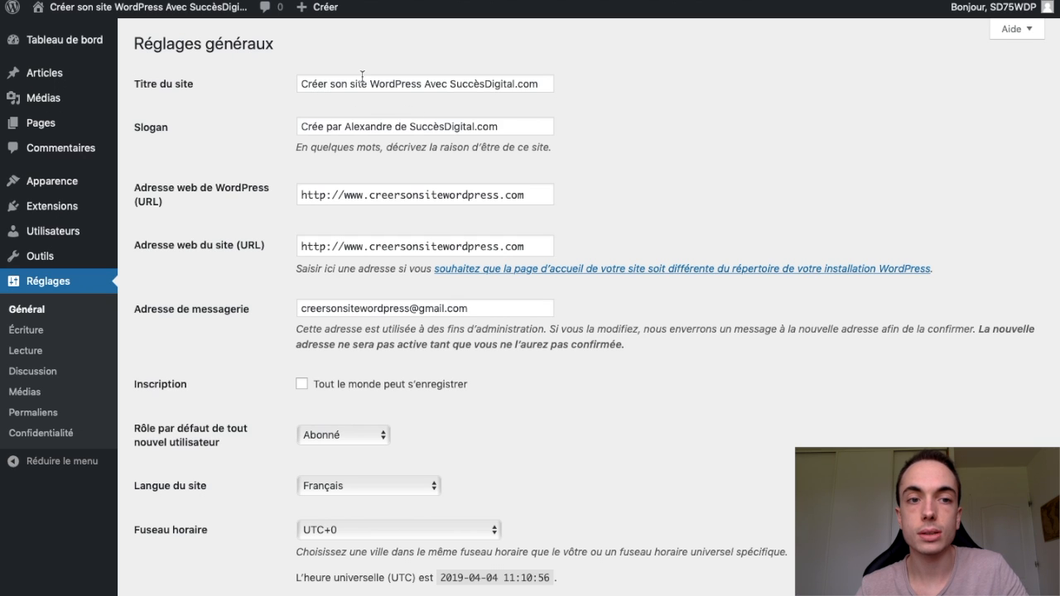
pyautogui.doubleClick(531, 84)
pyautogui.click(576, 98)
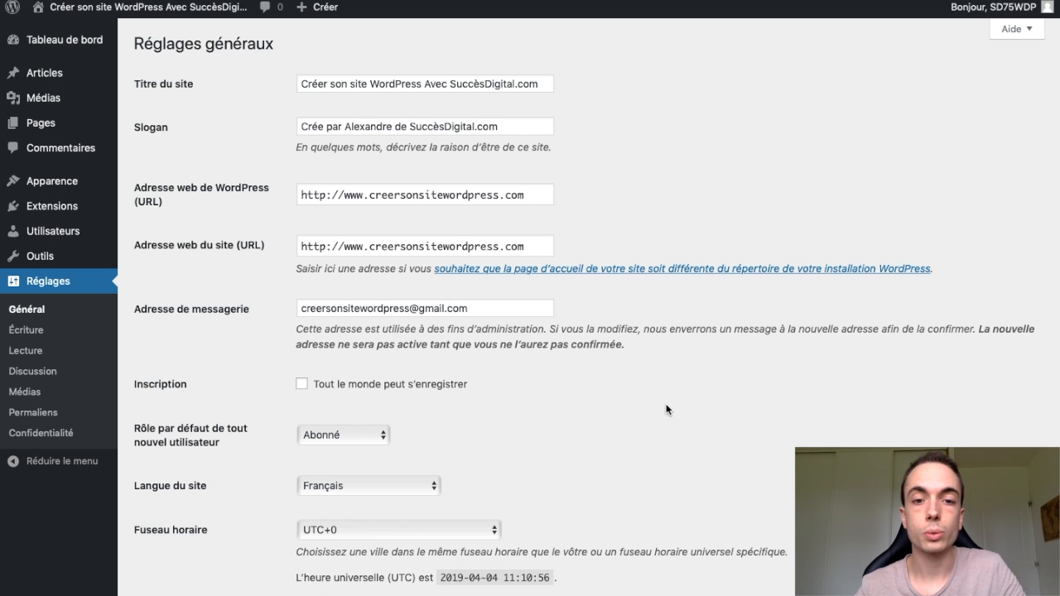
pyautogui.scroll(-5, 667, 409)
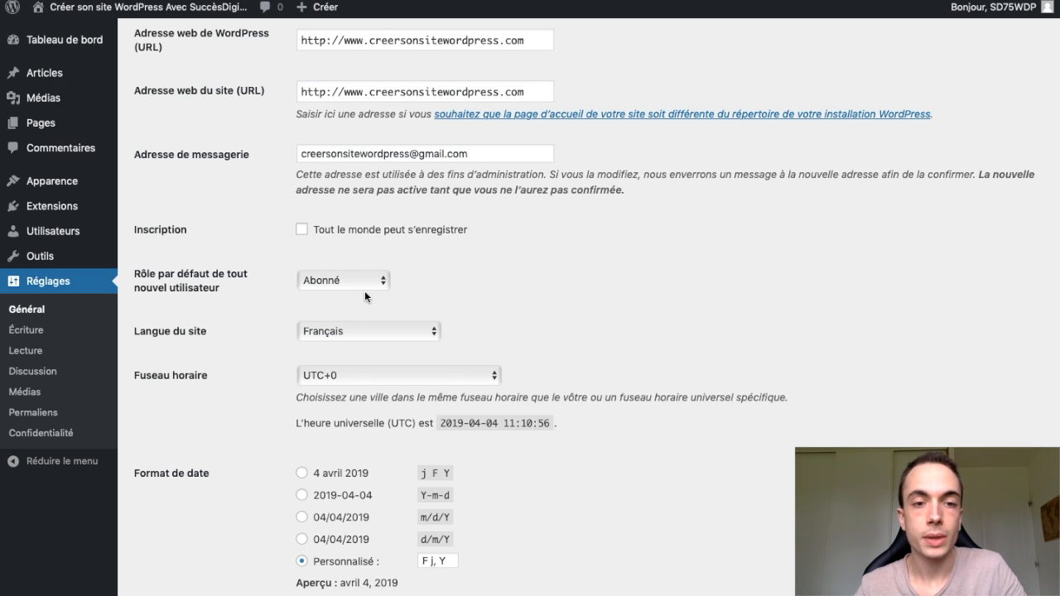
pyautogui.click(318, 283)
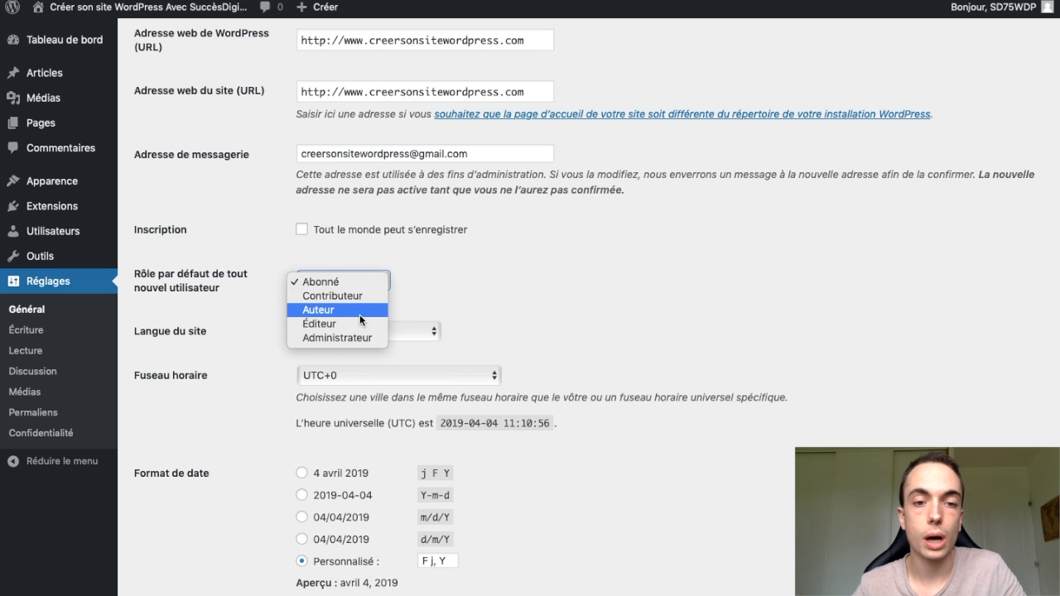
pyautogui.click(519, 294)
pyautogui.scroll(-1, 518, 295)
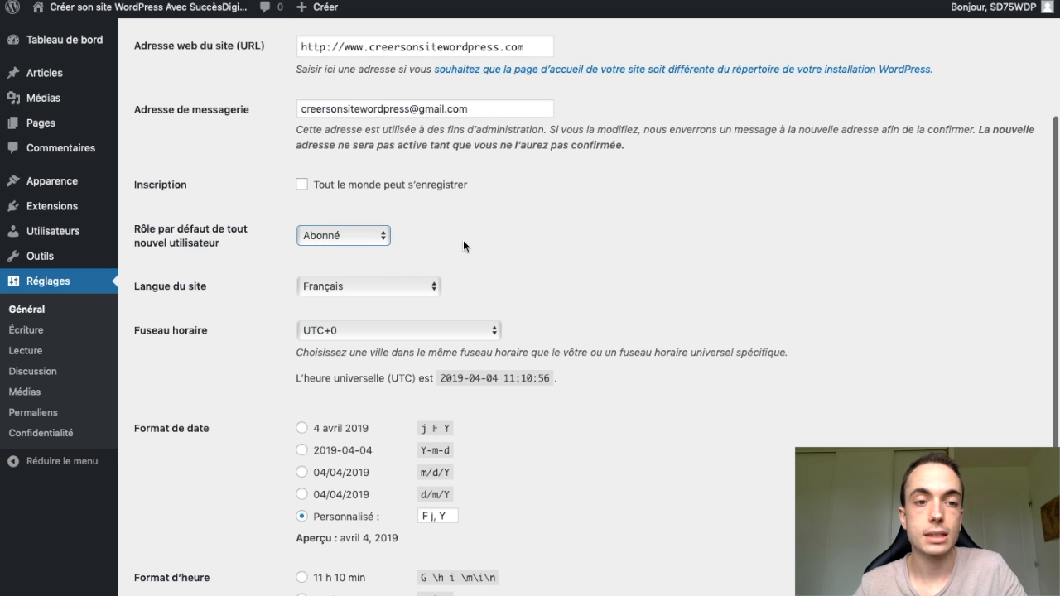
pyautogui.click(524, 262)
# - Set the date format to "4 avril 2019" and the time format to "11 h 10 min", and save the general settings
pyautogui.scroll(-1, 523, 263)
pyautogui.scroll(-2, 638, 302)
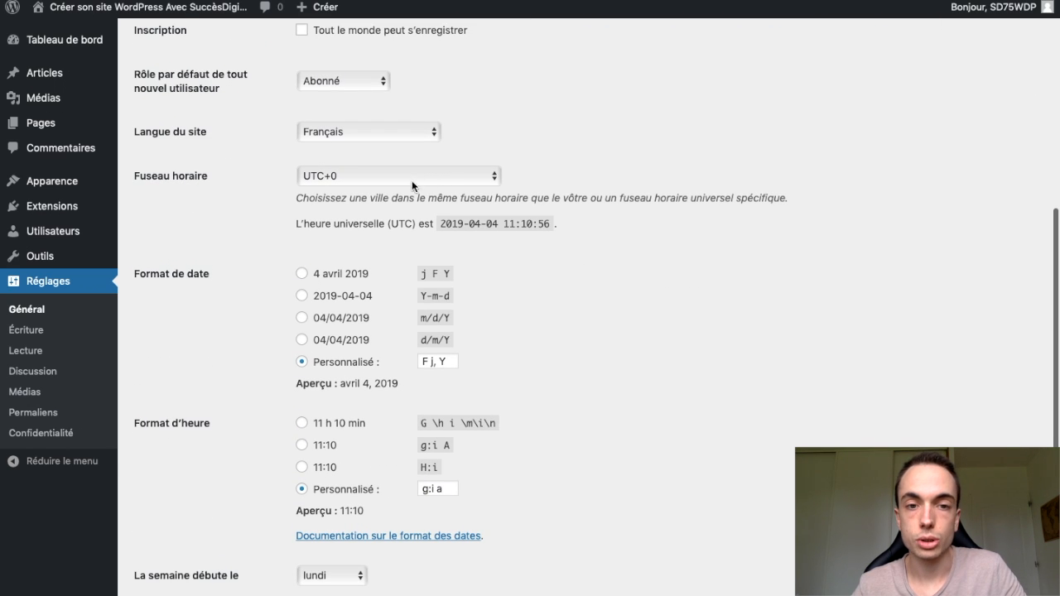
pyautogui.scroll(-1, 567, 311)
pyautogui.scroll(-1, 567, 311)
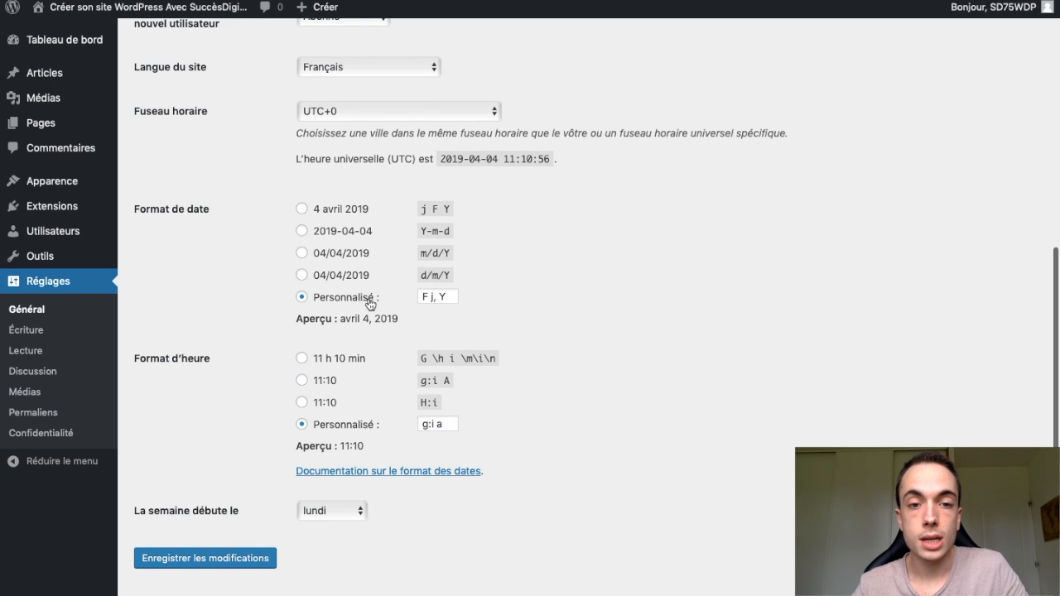
pyautogui.click(302, 210)
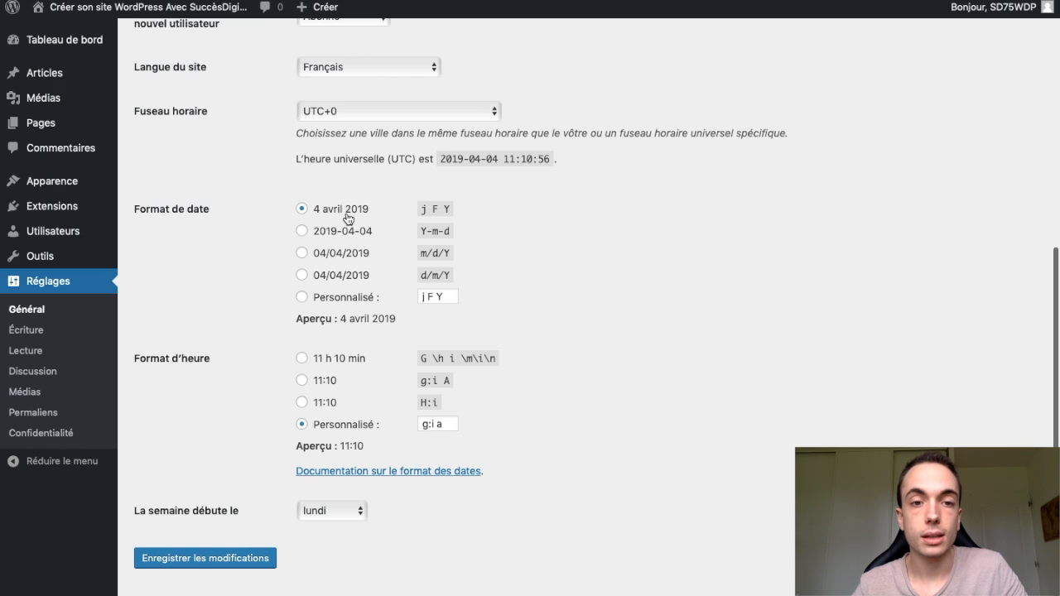
pyautogui.scroll(-1, 464, 338)
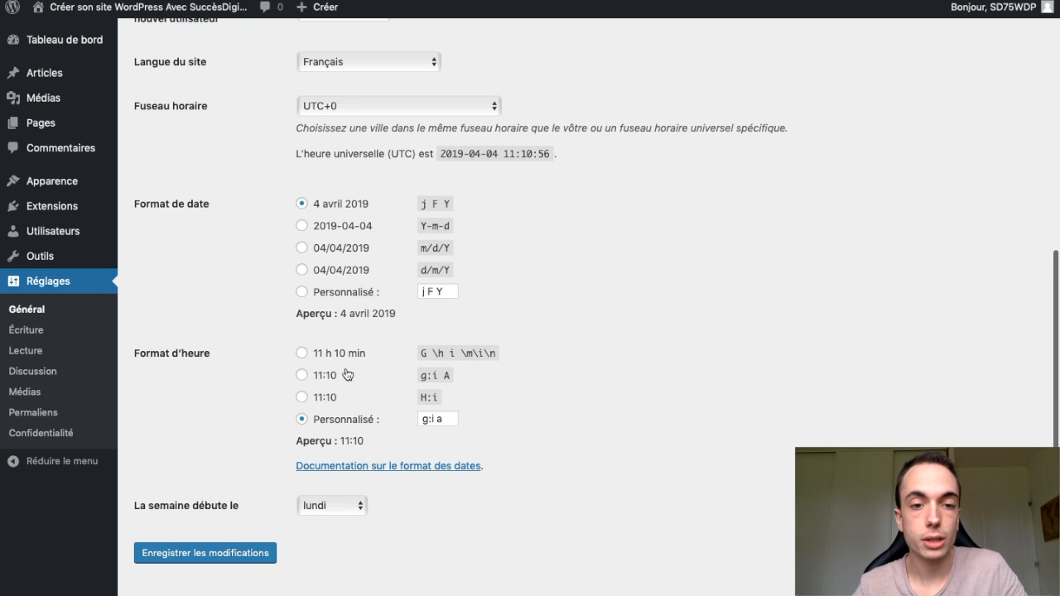
pyautogui.click(303, 356)
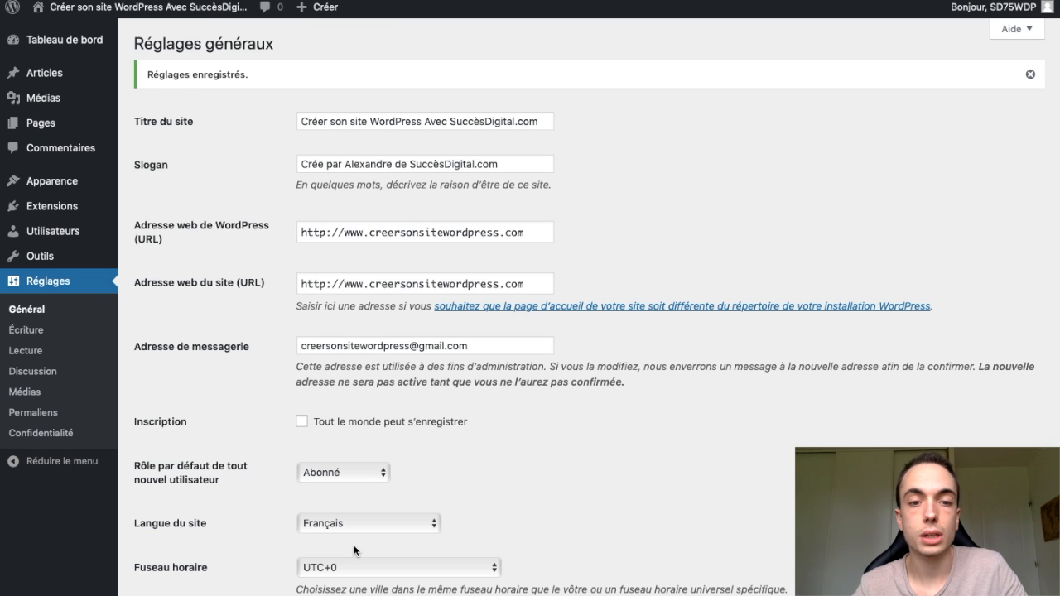
# - Open the writing settings (Écriture) and examine the choices for the default article category and default post format
pyautogui.click(26, 330)
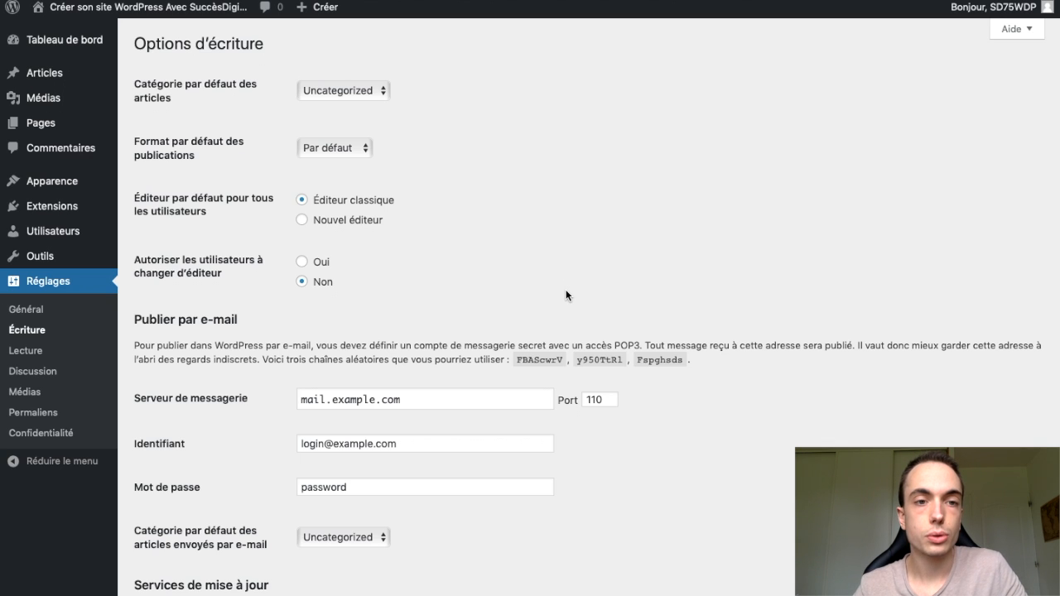
pyautogui.click(363, 94)
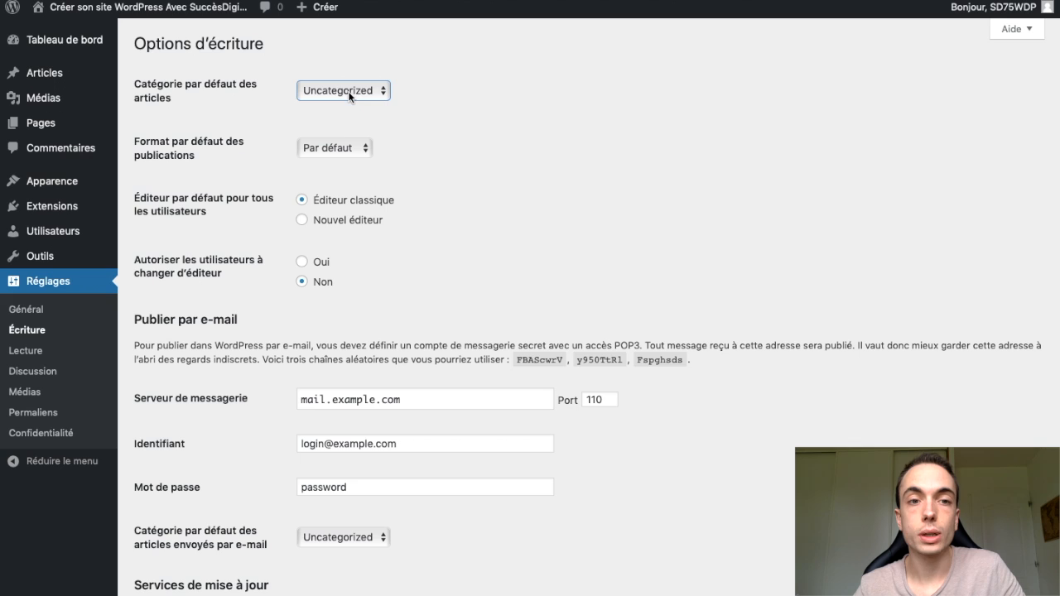
pyautogui.click(350, 92)
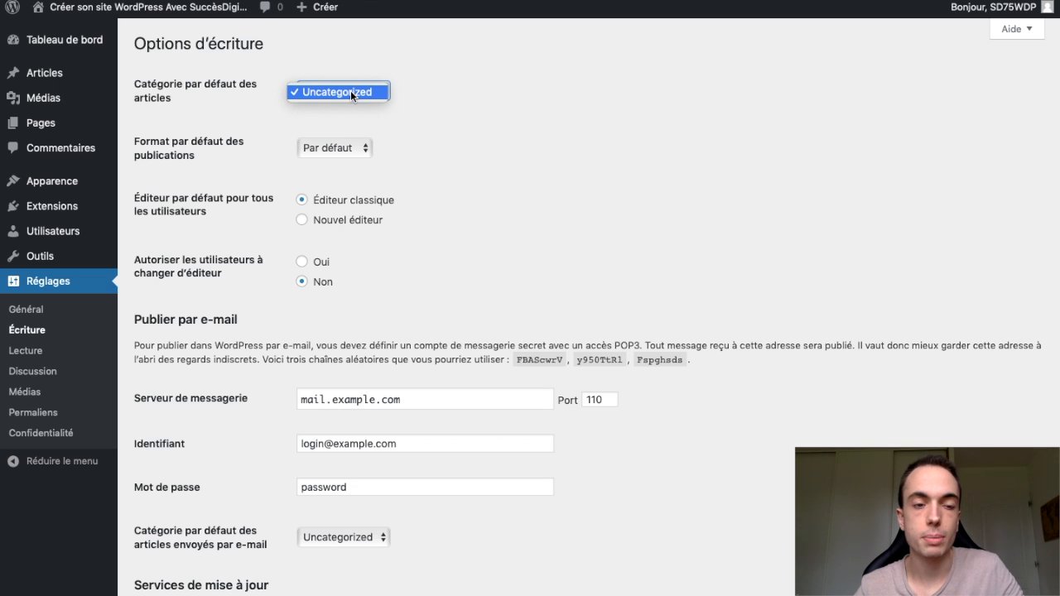
pyautogui.click(326, 71)
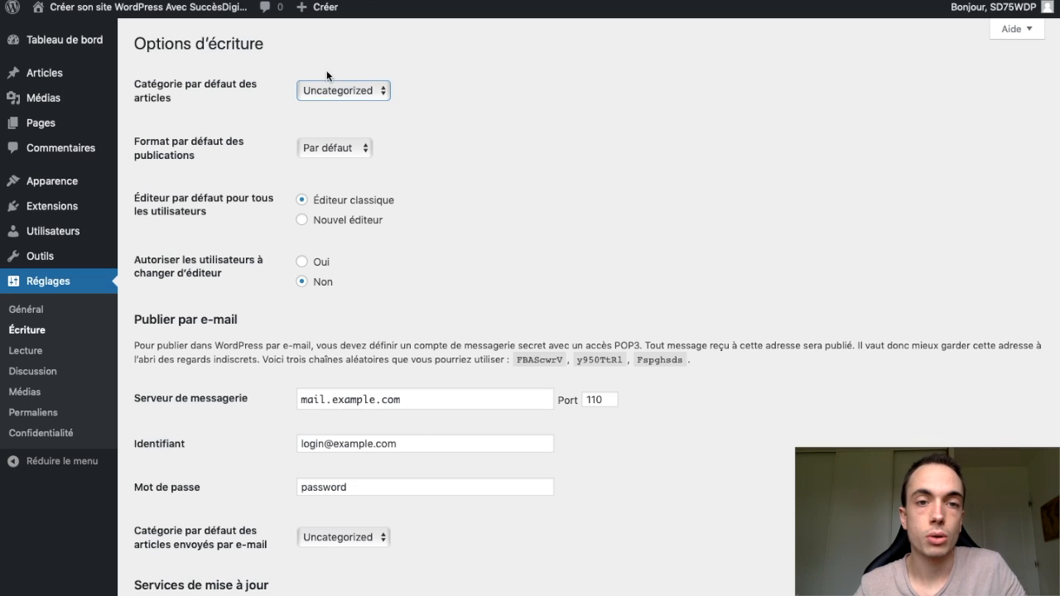
pyautogui.scroll(-1, 490, 197)
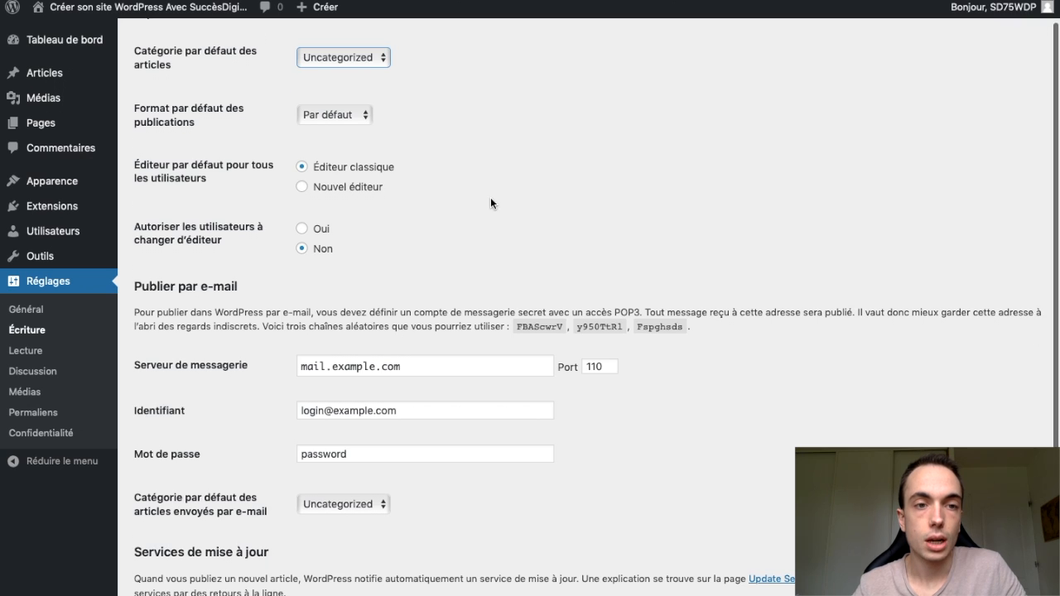
pyautogui.click(362, 115)
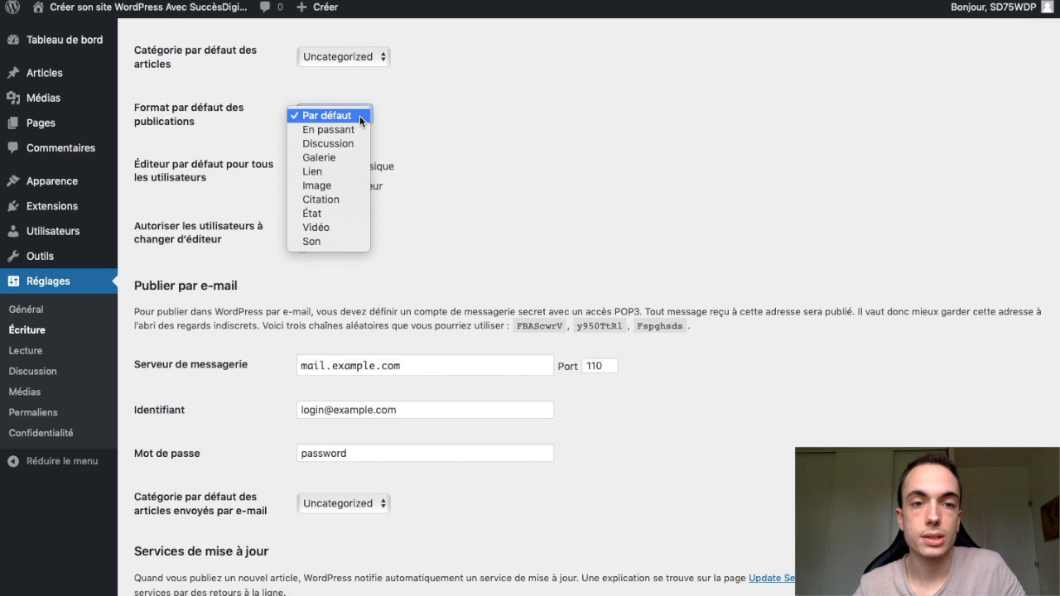
pyautogui.click(448, 141)
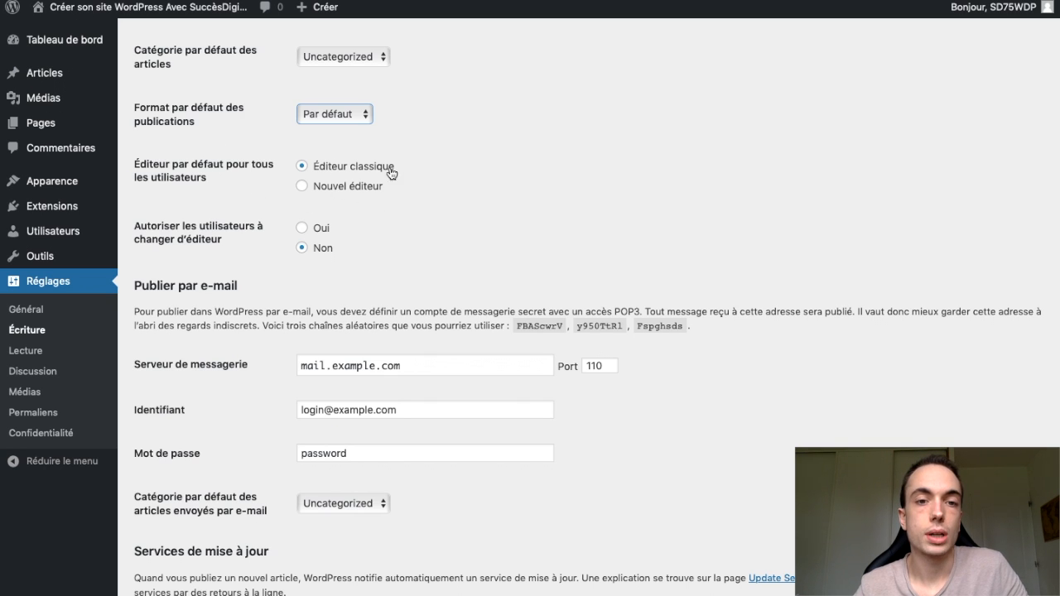
# - Read the explanation of publishing by e-mail and save the writing settings
pyautogui.scroll(-1, 409, 248)
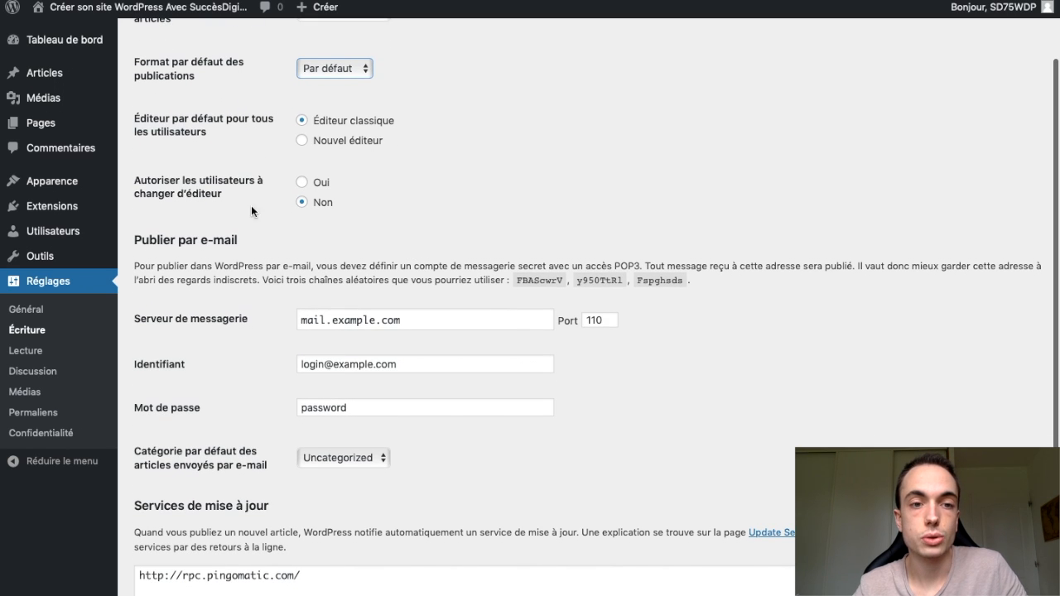
pyautogui.scroll(-2, 641, 331)
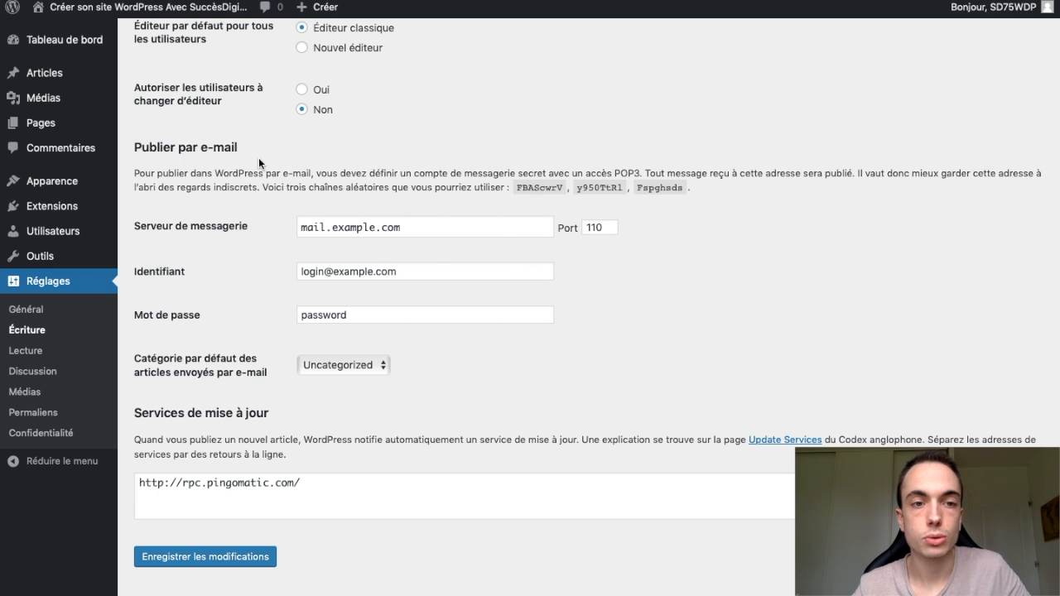
pyautogui.moveTo(135, 174); pyautogui.dragTo(644, 176)
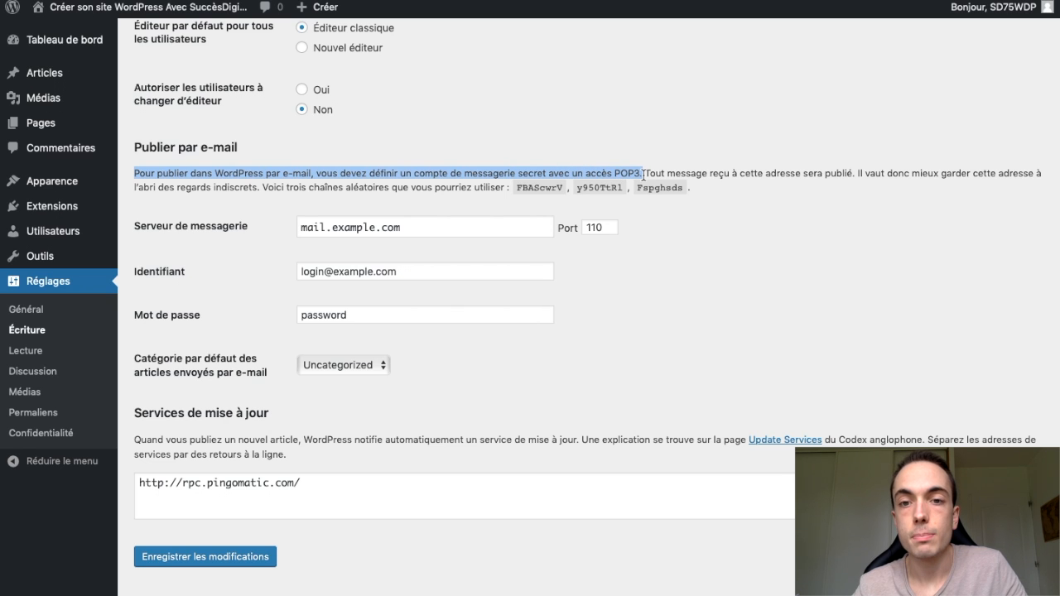
pyautogui.click(719, 173)
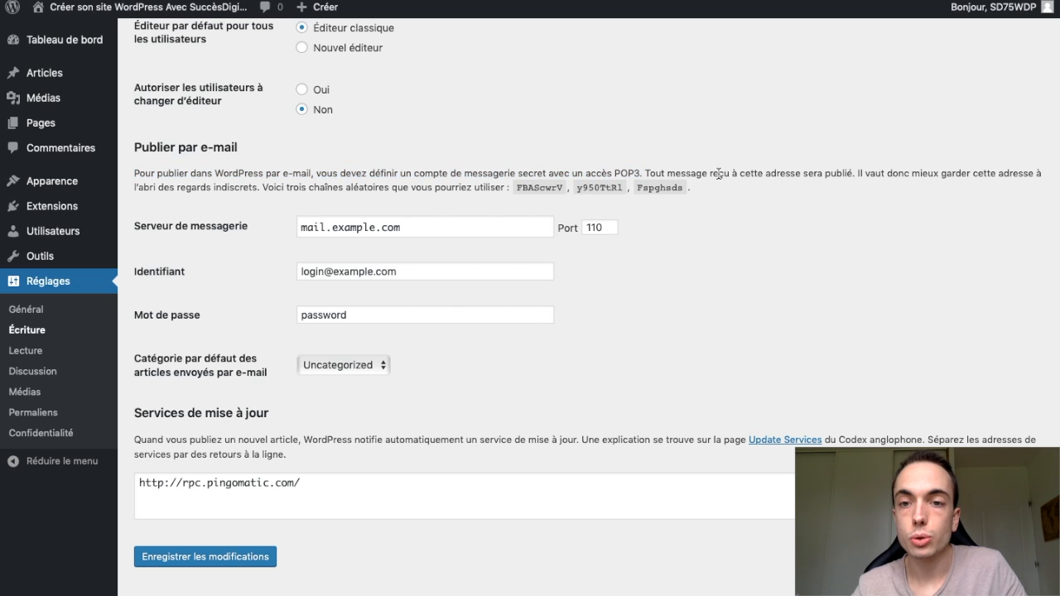
pyautogui.moveTo(749, 174); pyautogui.dragTo(856, 174)
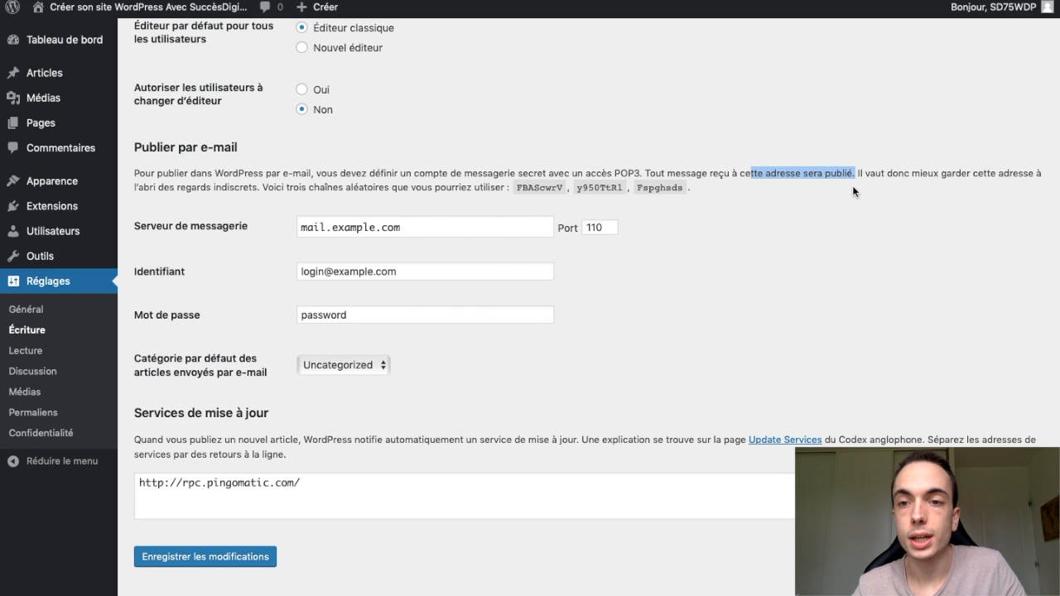
pyautogui.click(828, 261)
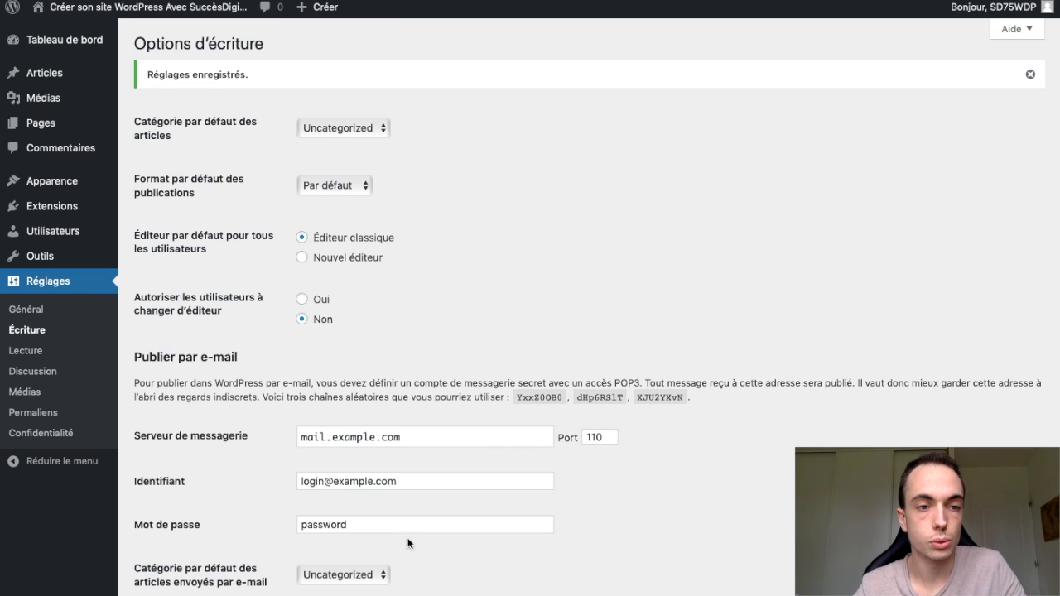
# - Open the reading settings (Lecture) and review what the homepage displays
pyautogui.click(26, 351)
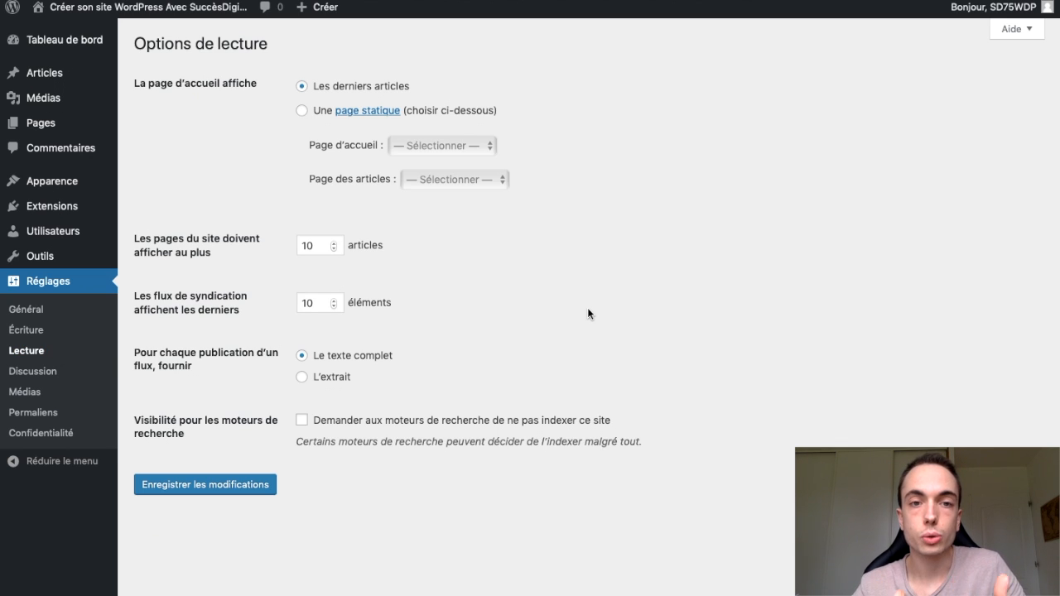
pyautogui.moveTo(132, 84); pyautogui.dragTo(358, 87)
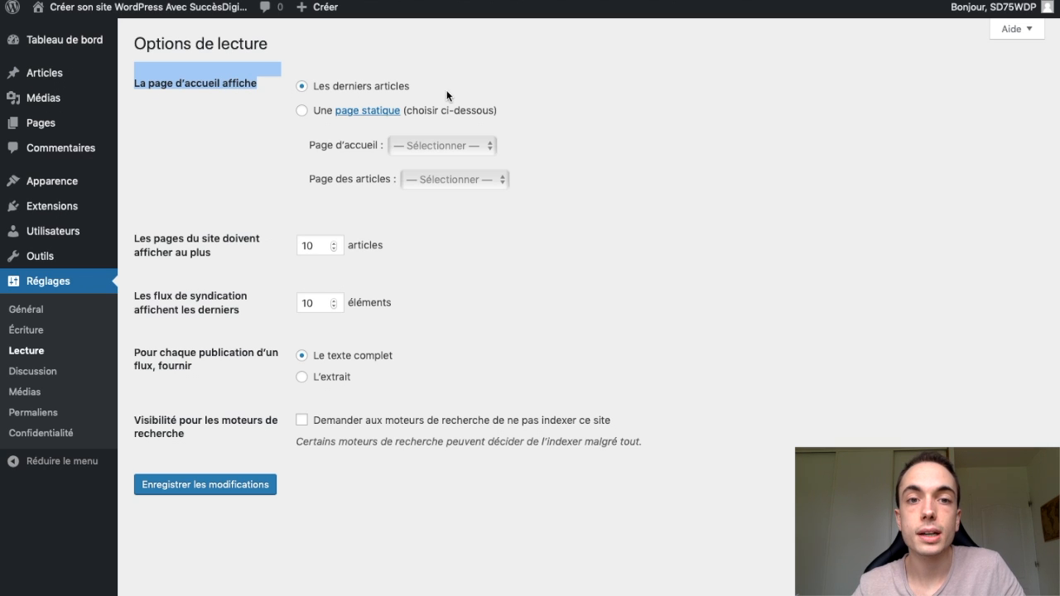
pyautogui.click(588, 142)
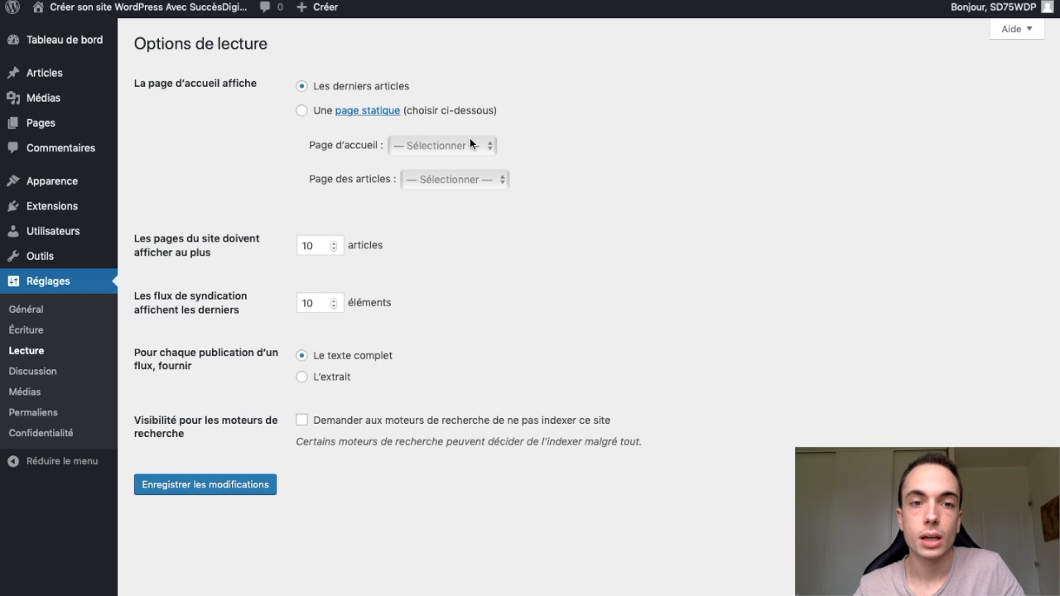
# - Try setting the homepage to a static page and view the choices for the home page and the articles page
pyautogui.click(305, 111)
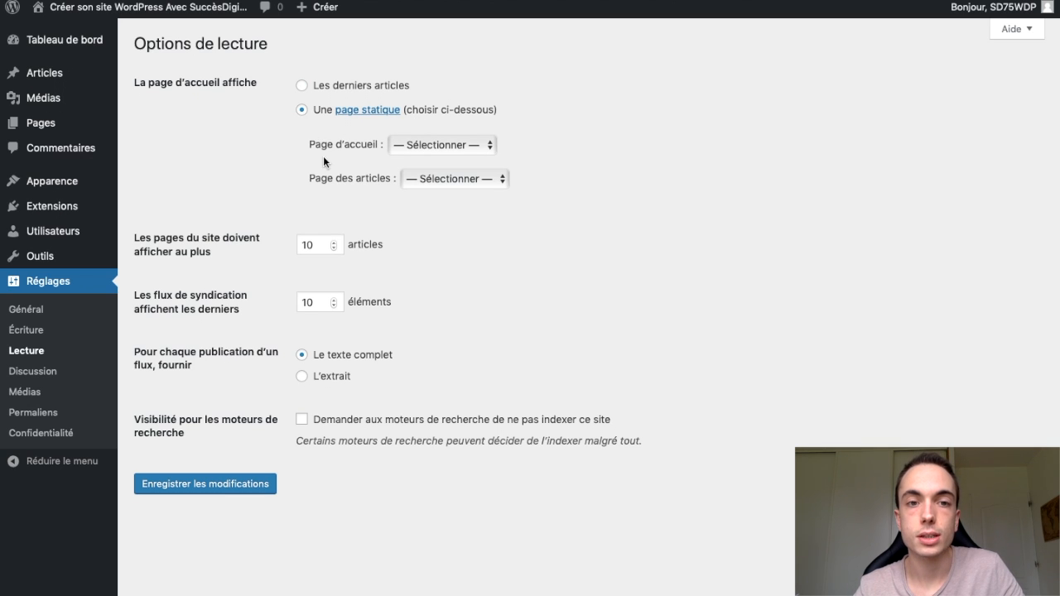
pyautogui.click(431, 137)
pyautogui.click(526, 136)
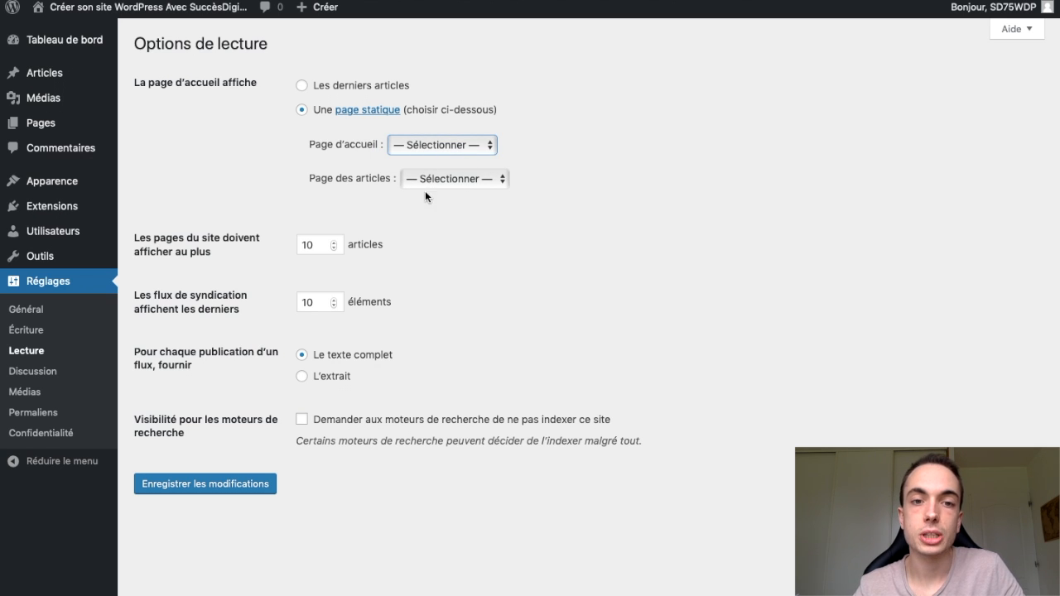
pyautogui.click(495, 175)
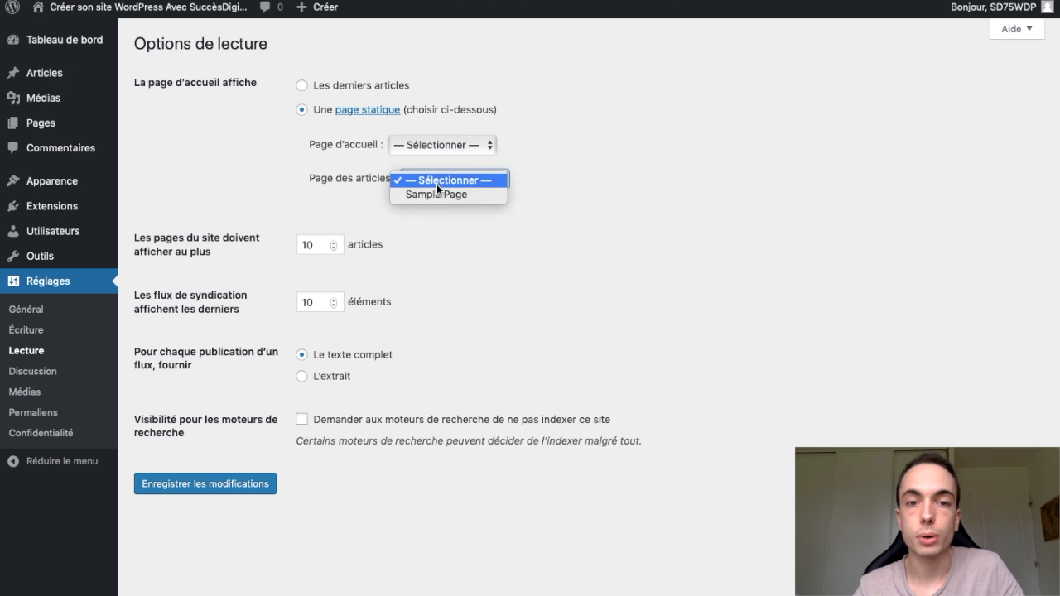
pyautogui.click(551, 189)
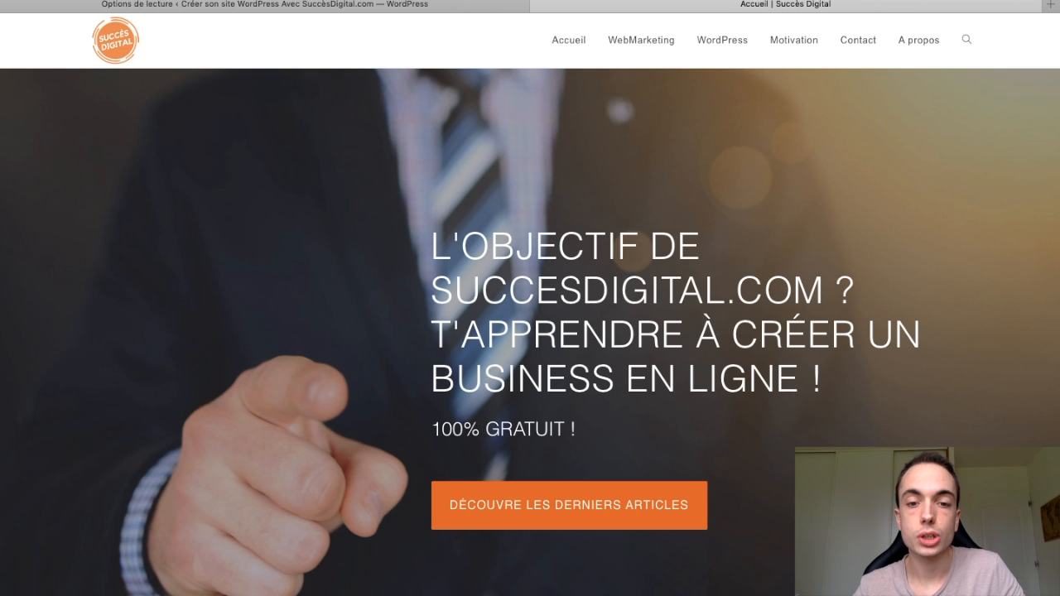
# - View the Succès Digital website's homepage from its banner to its footer as an example of a static homepage
pyautogui.scroll(-3, 841, 377)
pyautogui.scroll(-6, 531, 298)
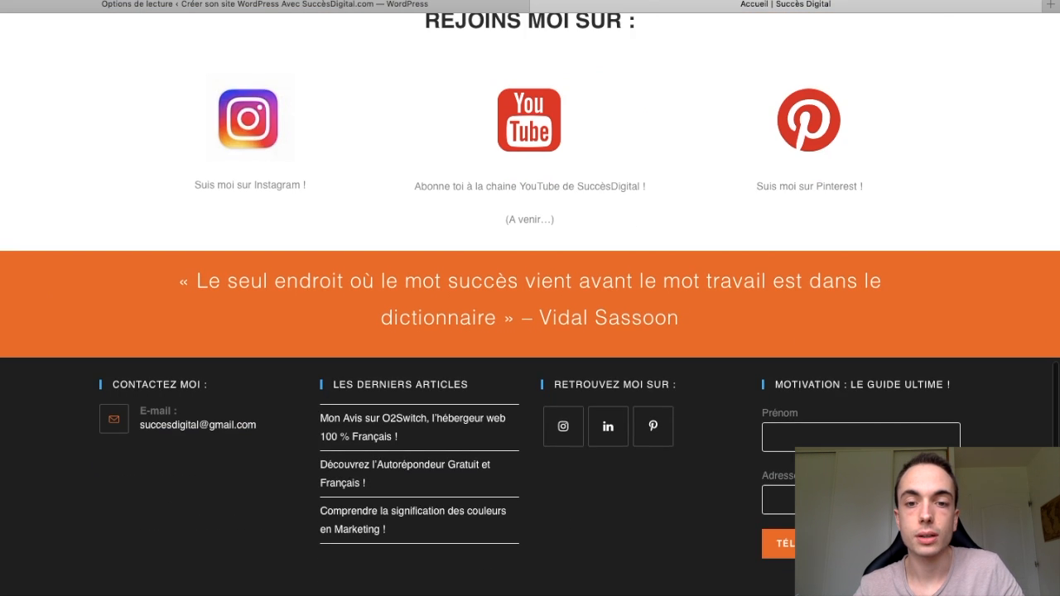
pyautogui.scroll(7, 530, 298)
pyautogui.scroll(2, 816, 278)
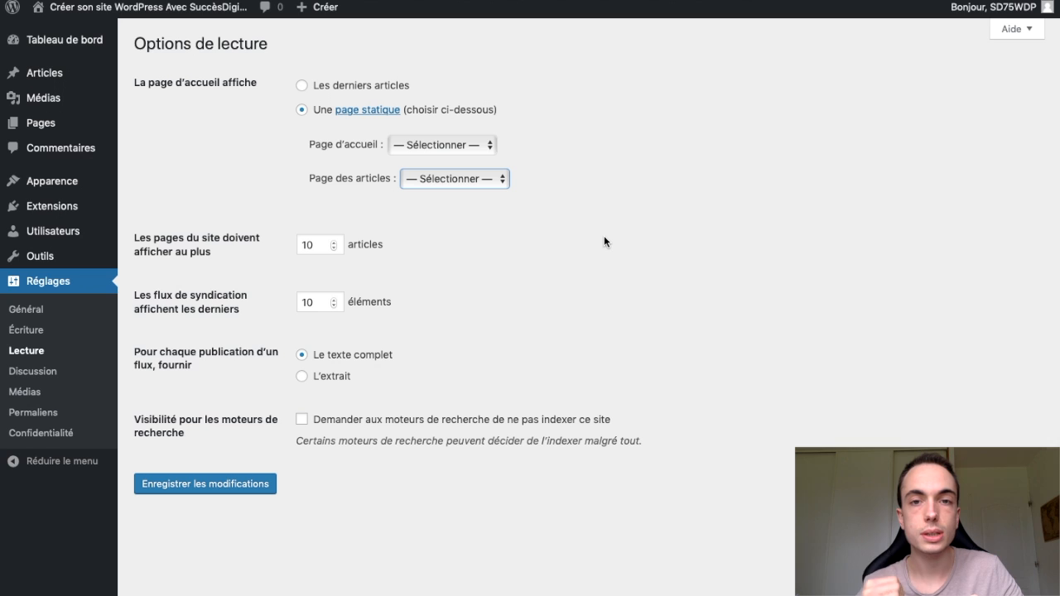
# - Set syndication feeds to provide only the excerpt (L'extrait) of each post and save the reading settings
pyautogui.click(475, 308)
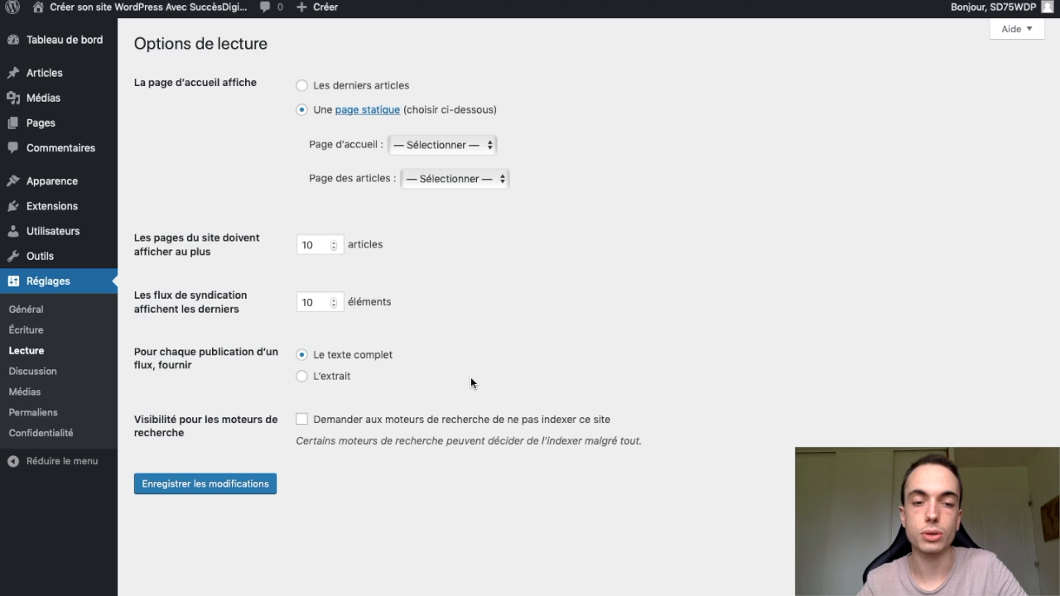
pyautogui.click(302, 377)
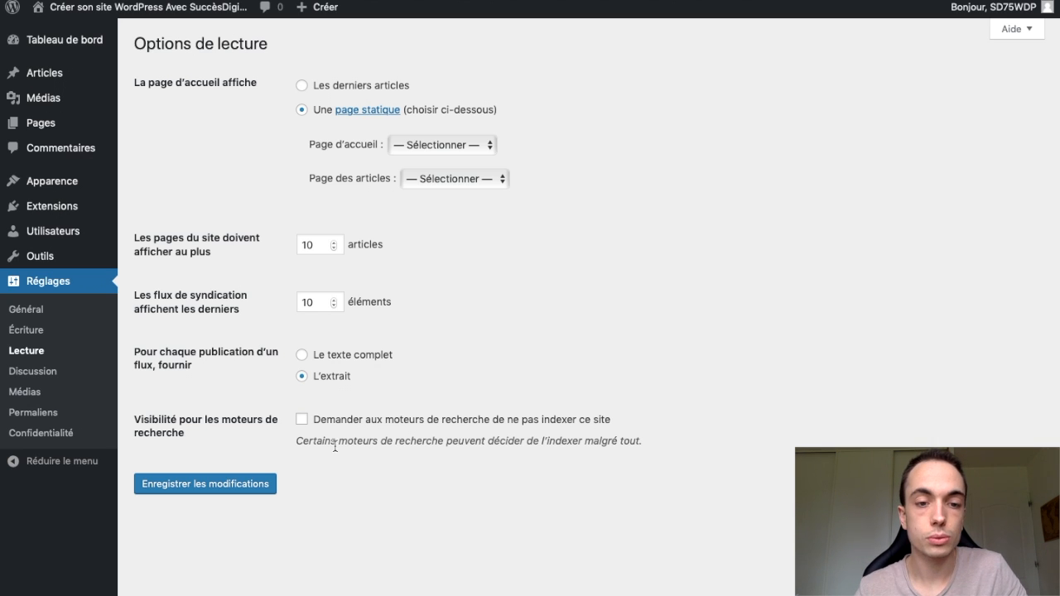
pyautogui.click(224, 491)
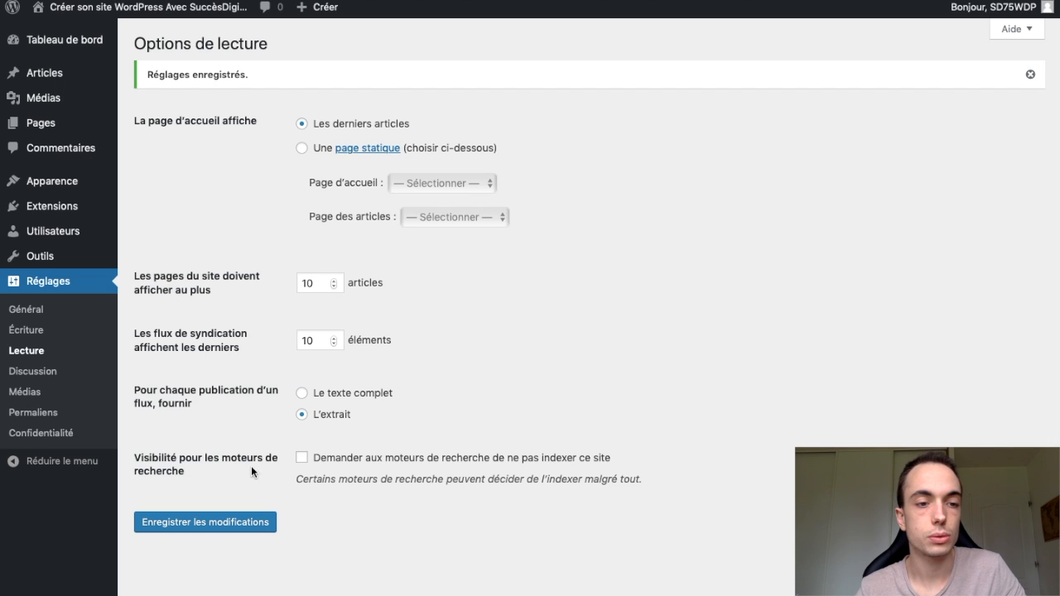
# - In the discussion settings, set the age for automatically closing comments to 20 days and limit nested comments to 3 levels
pyautogui.click(40, 372)
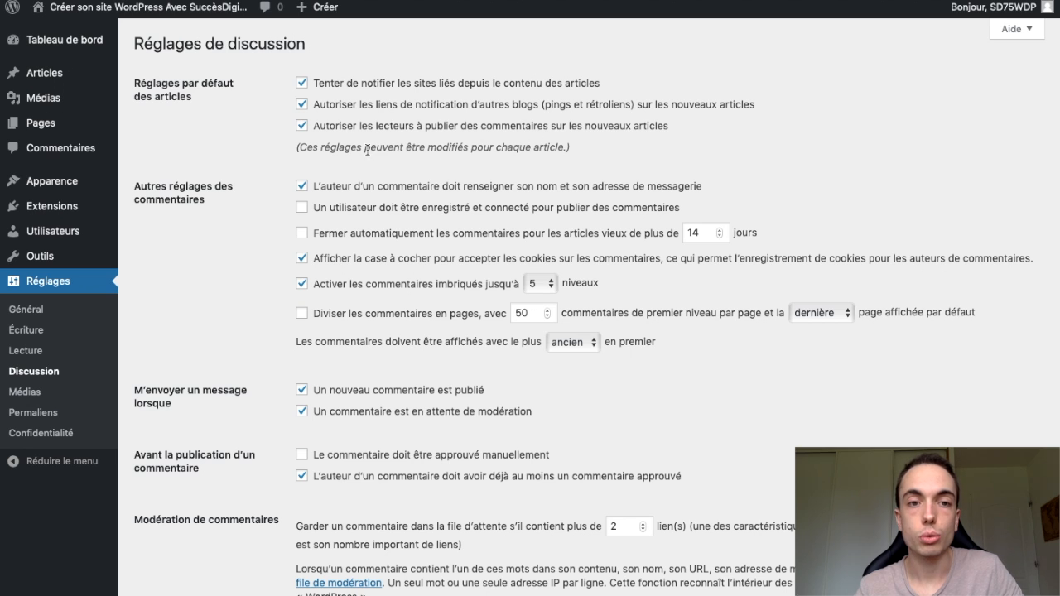
pyautogui.scroll(-2, 382, 172)
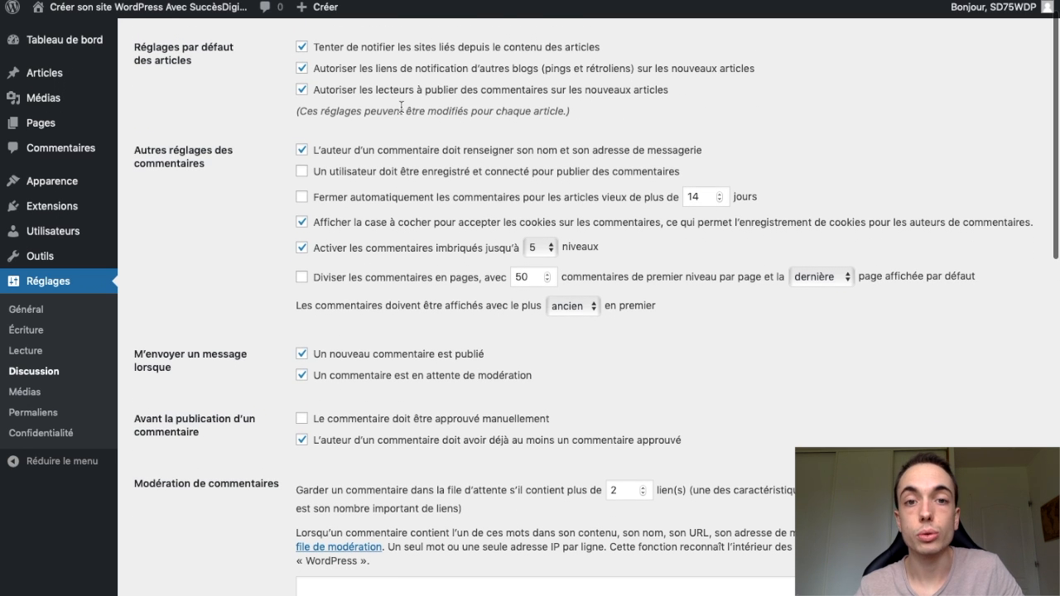
pyautogui.scroll(-2, 469, 172)
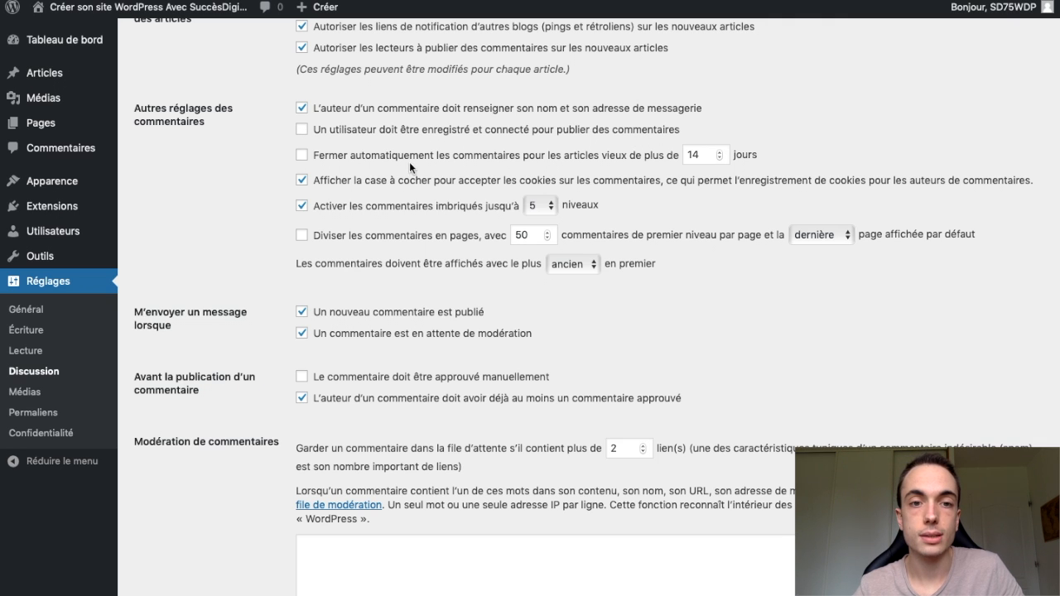
pyautogui.scroll(-1, 418, 197)
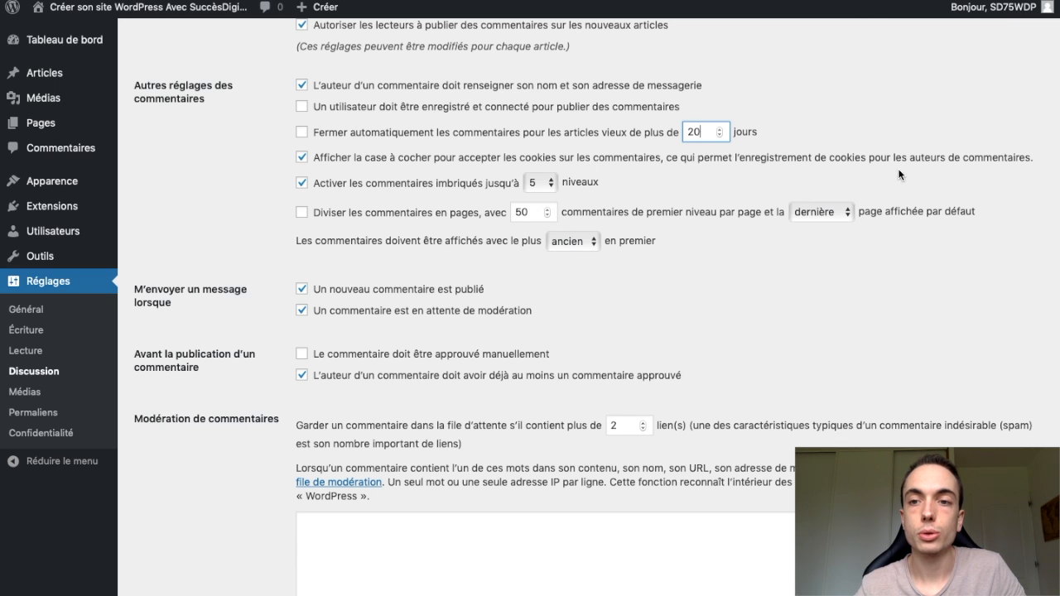
pyautogui.click(549, 183)
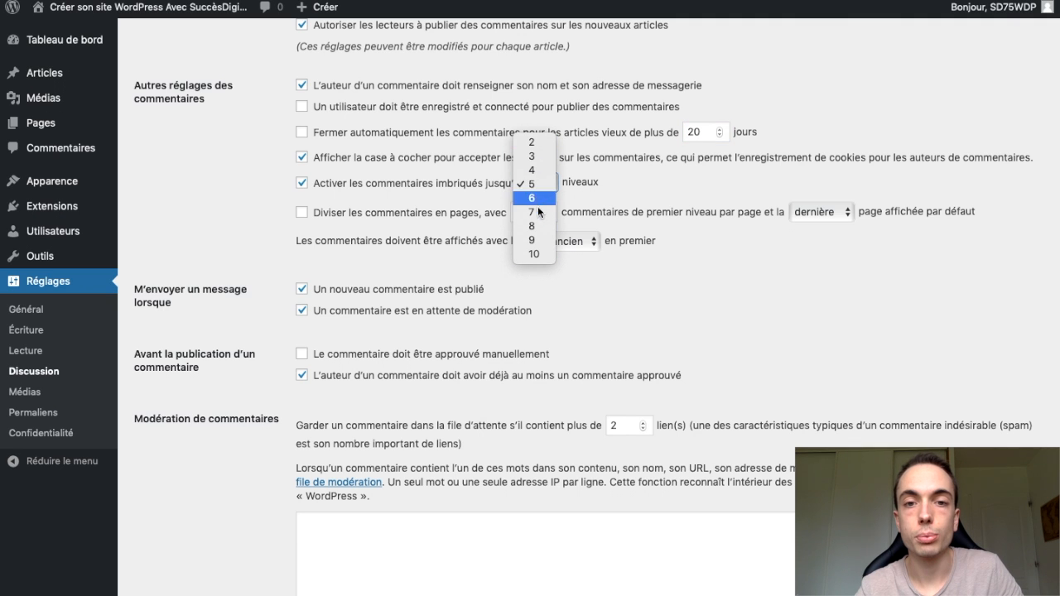
pyautogui.click(541, 161)
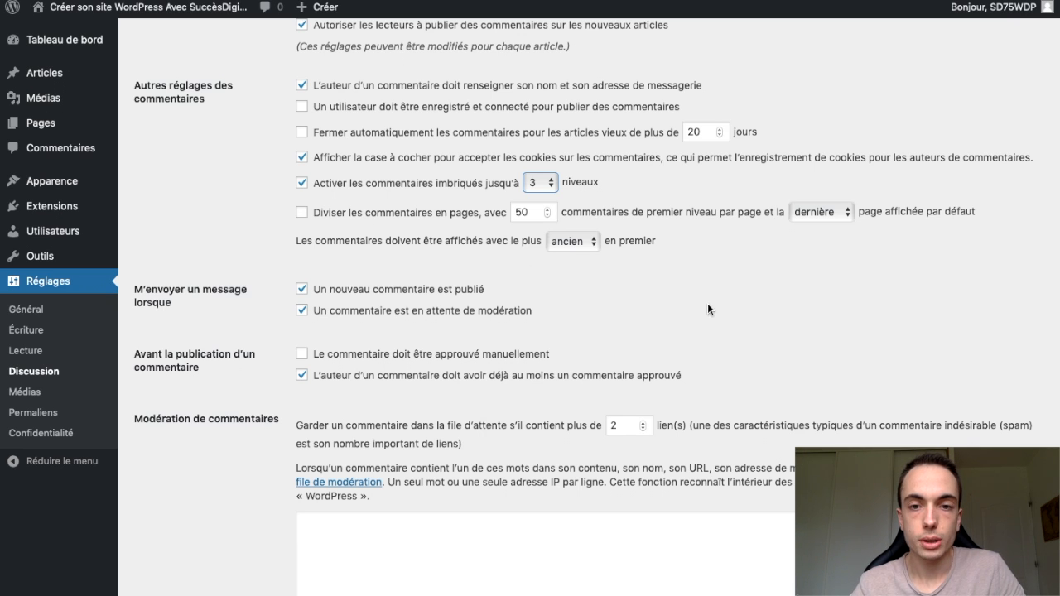
# - Require manual approval before a comment is published and disable the requirement that its author already has an approved comment
pyautogui.scroll(-3, 716, 309)
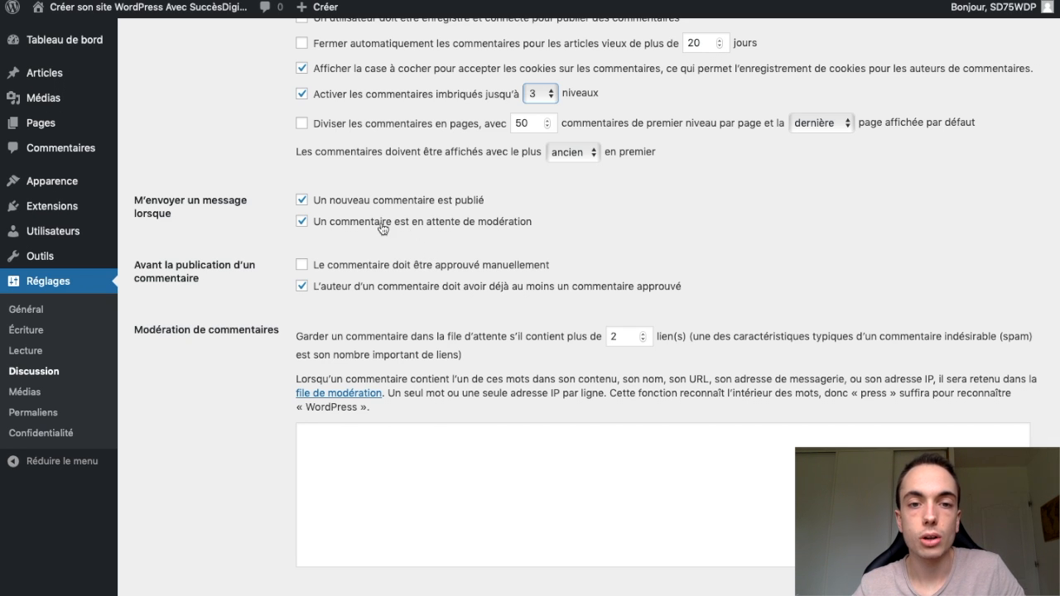
pyautogui.scroll(-1, 519, 235)
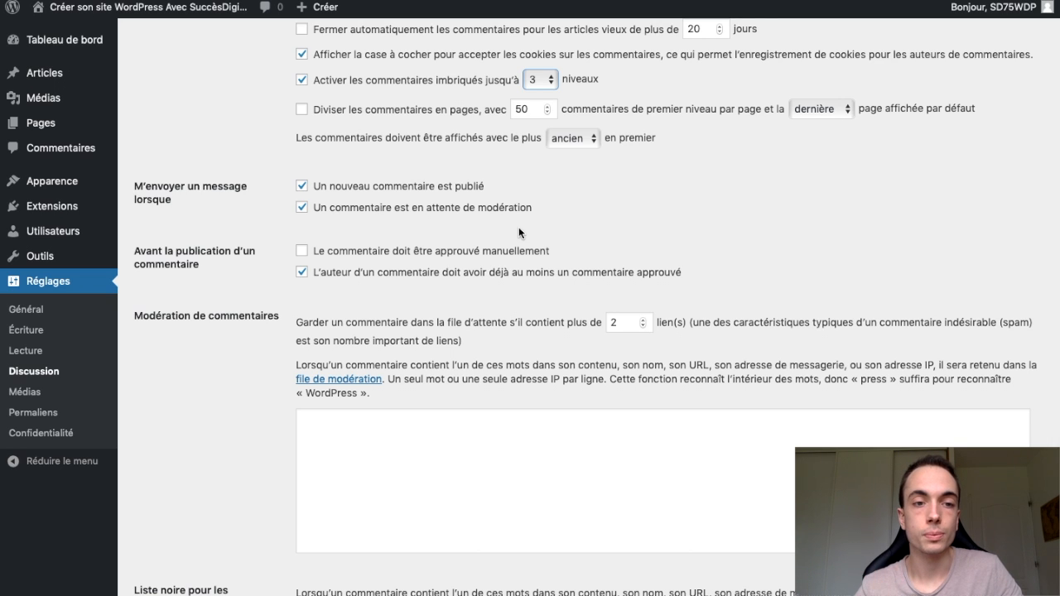
pyautogui.click(303, 254)
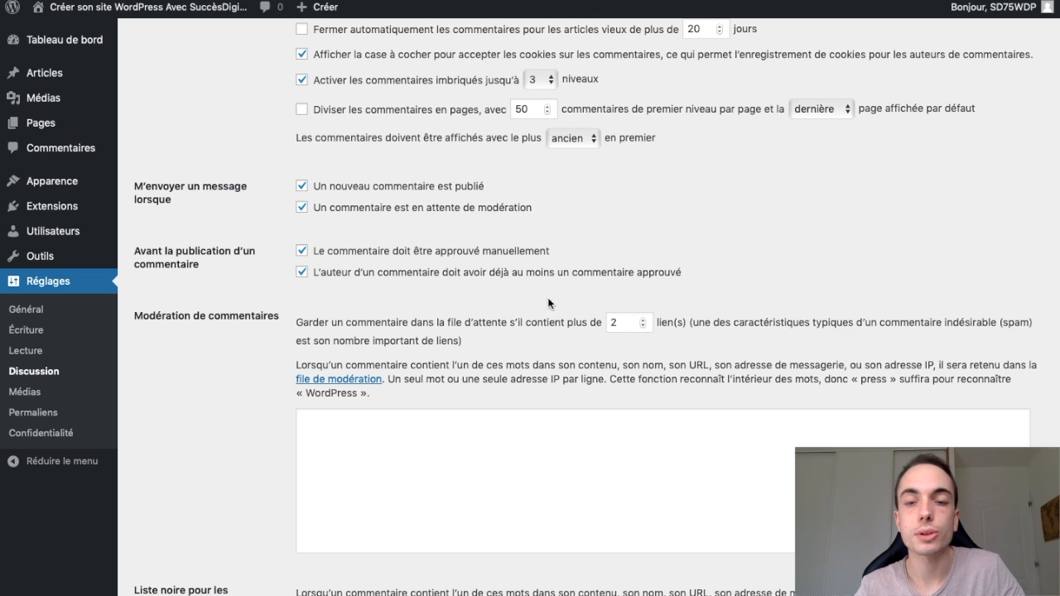
pyautogui.scroll(-1, 412, 316)
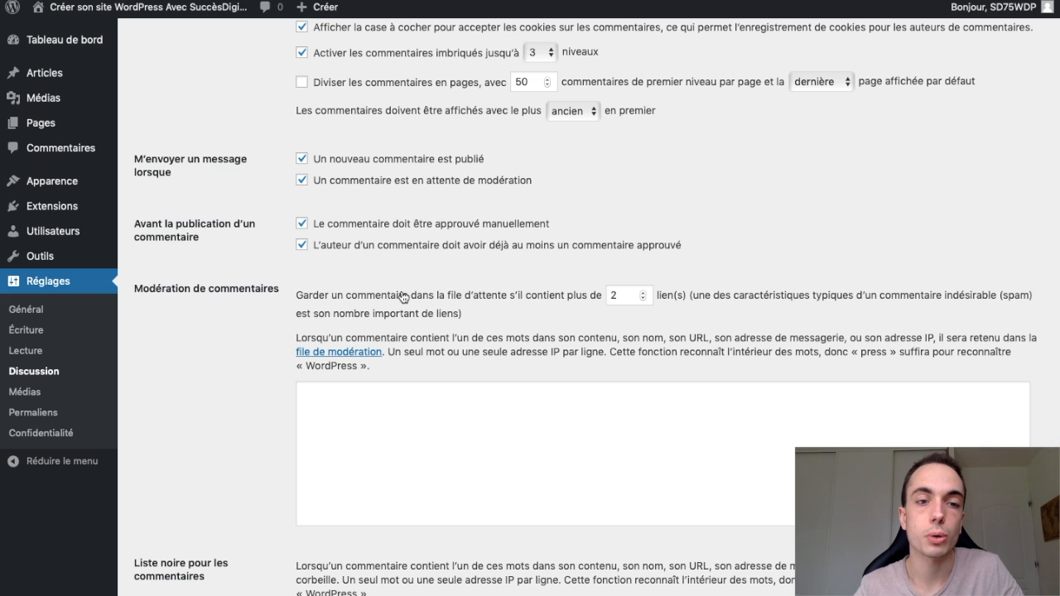
pyautogui.click(302, 246)
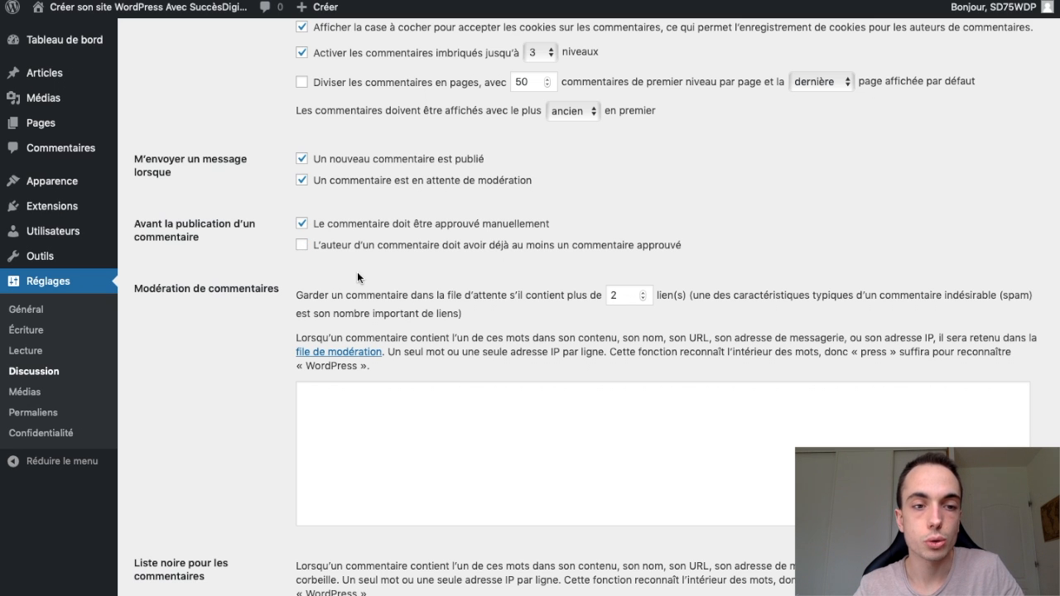
# - Review the comment moderation, blacklist and avatar options, then save the discussion settings
pyautogui.scroll(-4, 357, 271)
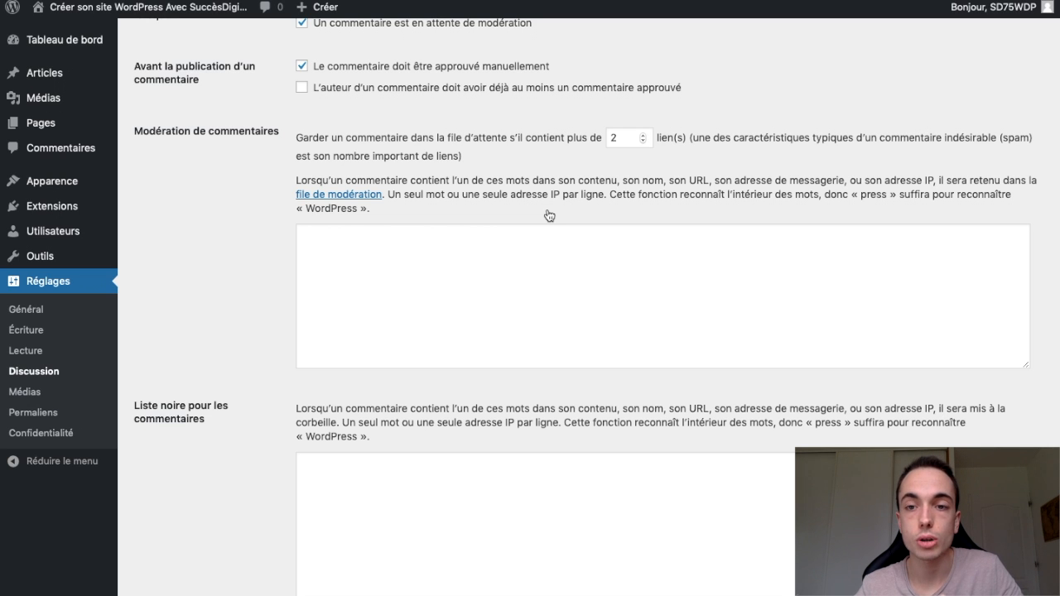
pyautogui.scroll(-4, 547, 216)
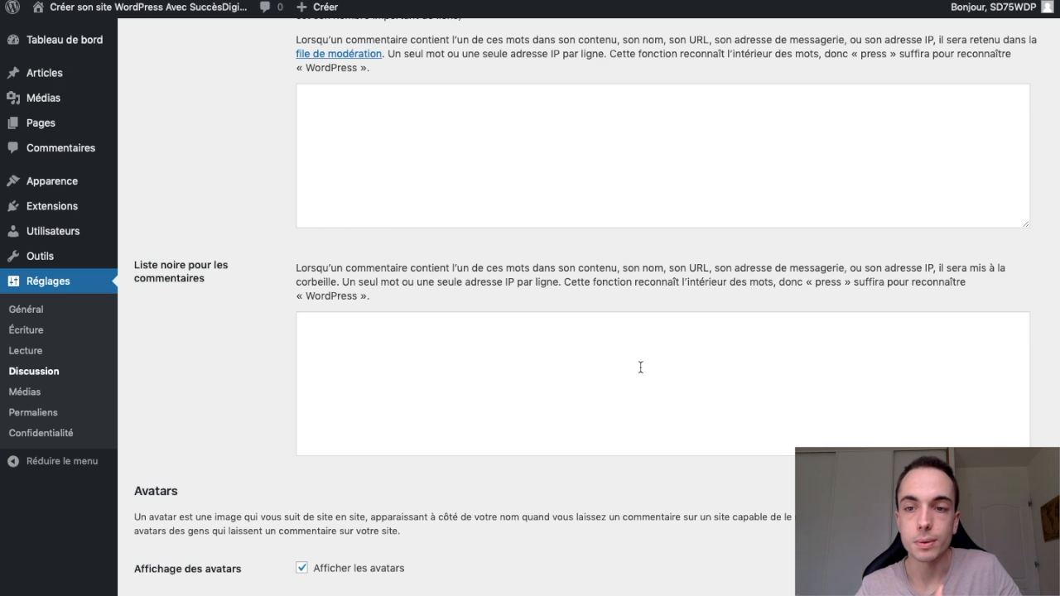
pyautogui.click(314, 287)
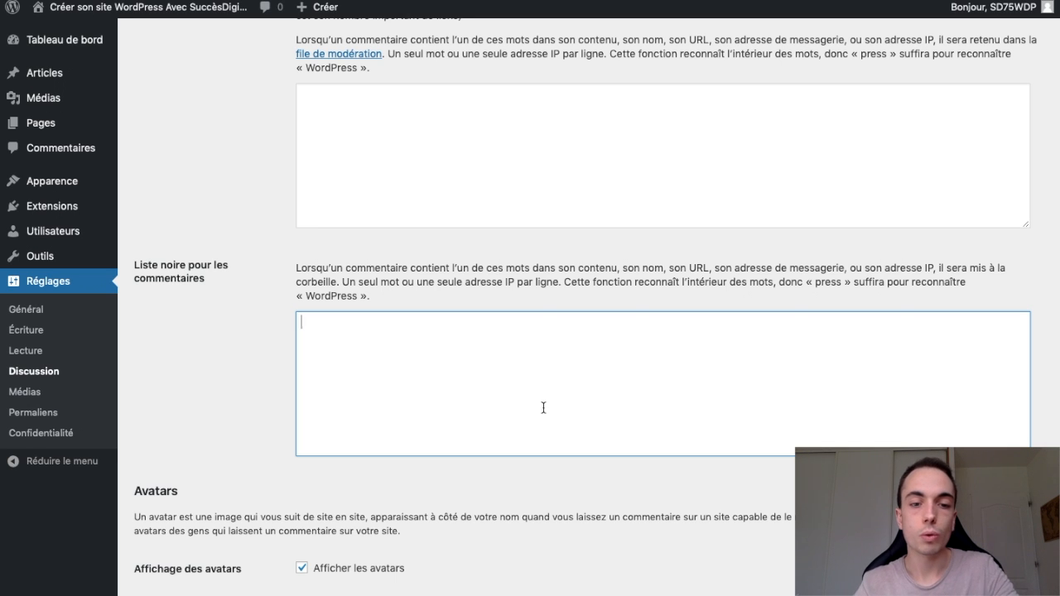
pyautogui.scroll(-3, 597, 526)
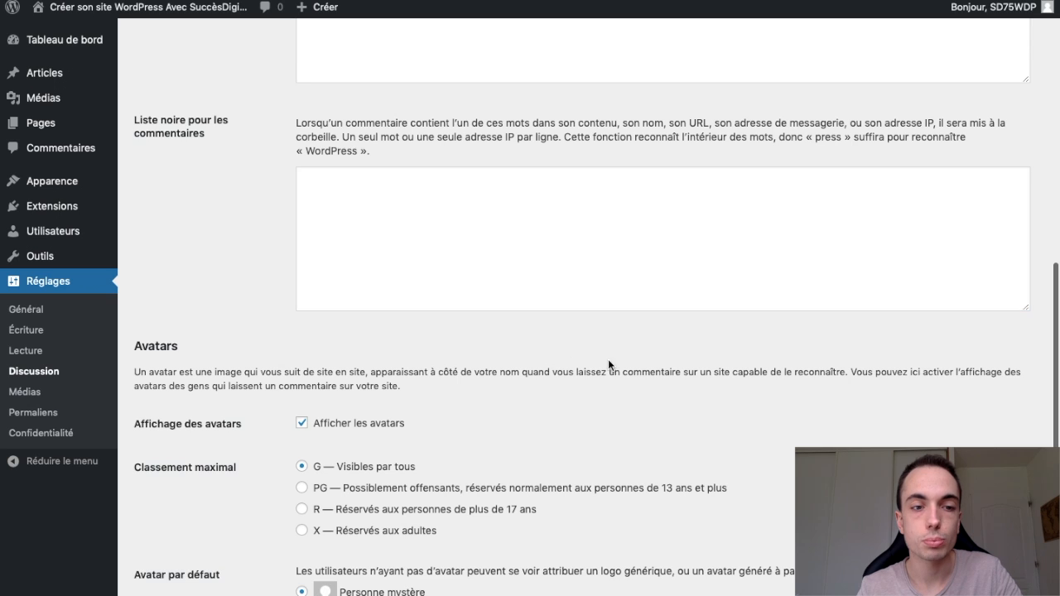
pyautogui.scroll(-7, 563, 406)
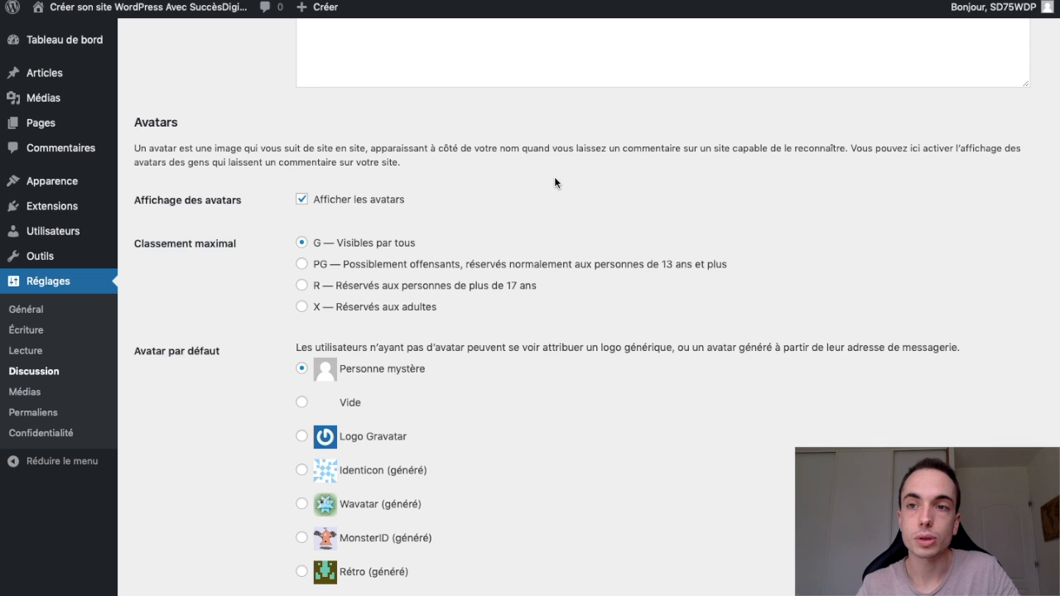
pyautogui.moveTo(994, 6)
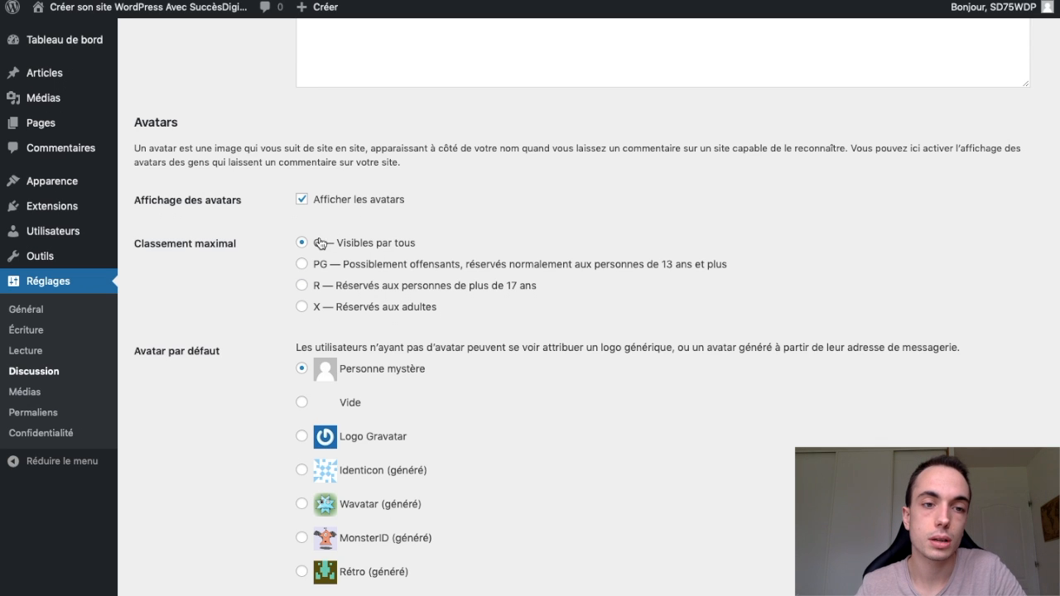
pyautogui.scroll(-2, 523, 425)
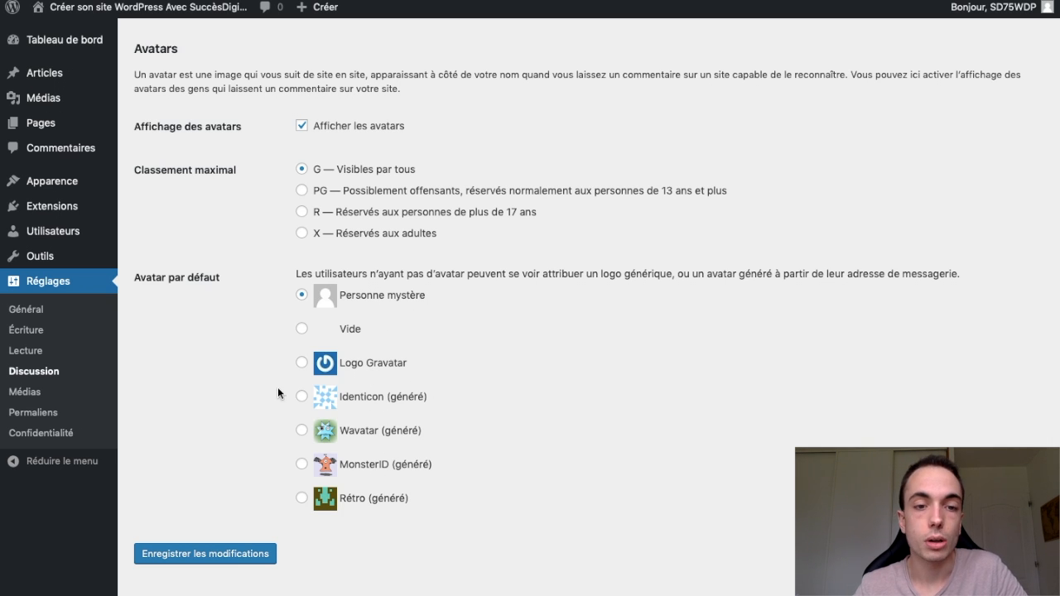
pyautogui.click(241, 555)
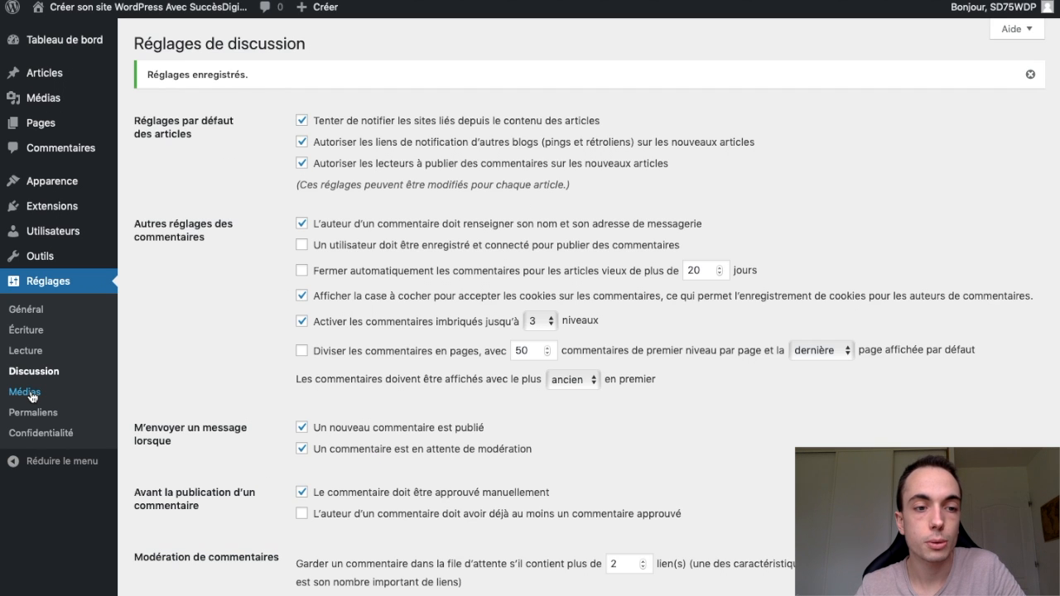
# - Open the media settings (Médias) and save them with the existing image sizes
pyautogui.click(27, 393)
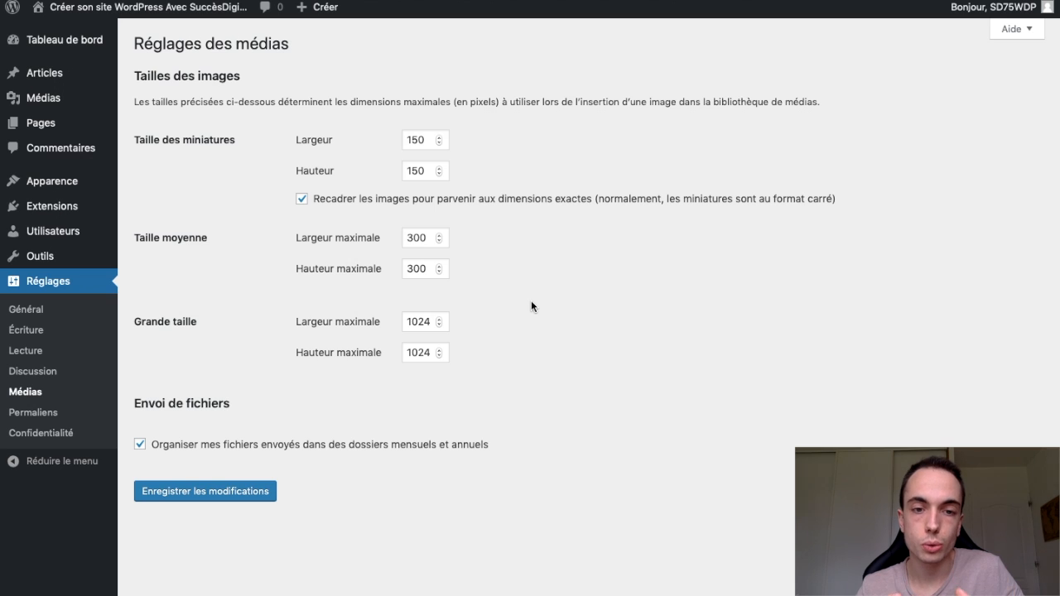
pyautogui.click(437, 140)
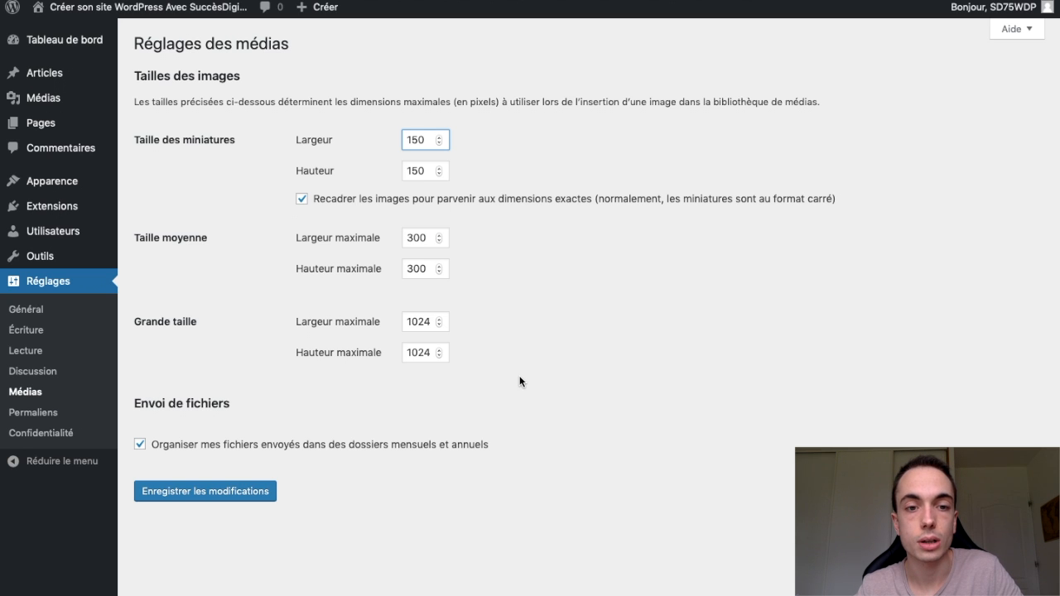
pyautogui.press('Return')
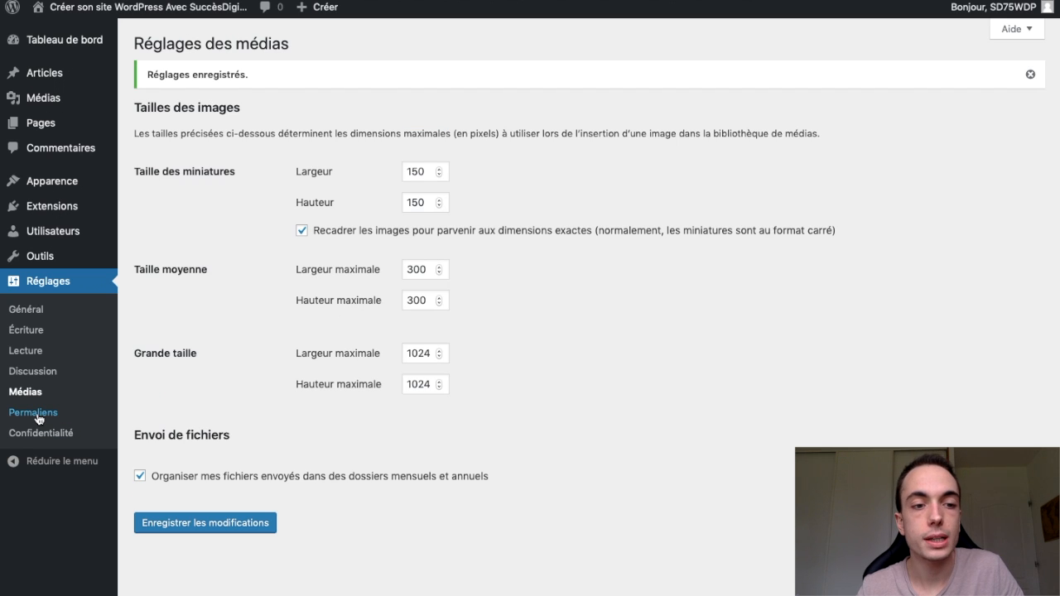
# - Open the permalink settings (Permaliens) and examine the example address of the Date et titre structure
pyautogui.click(35, 412)
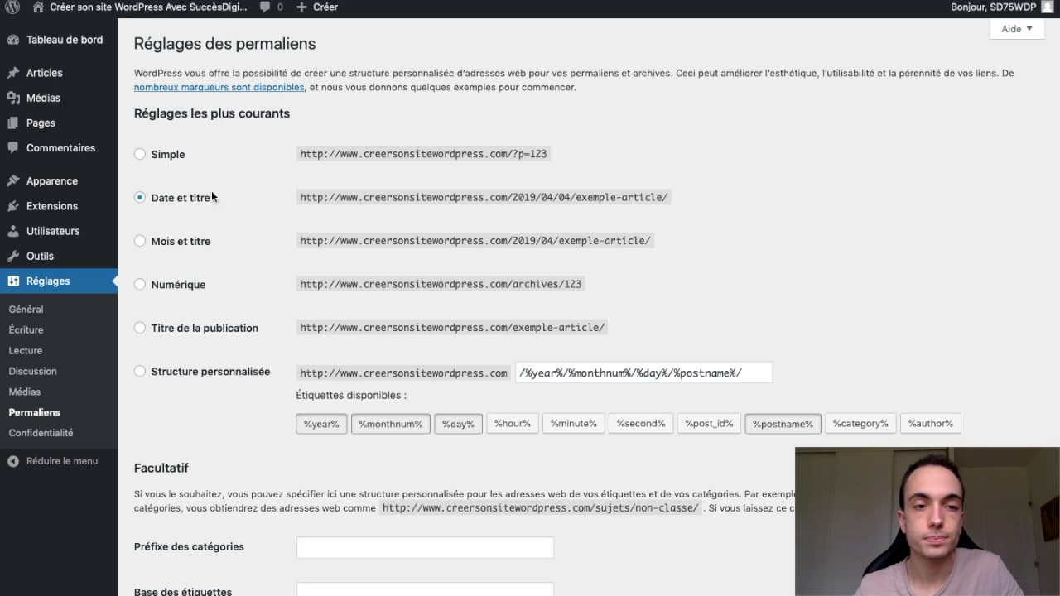
pyautogui.moveTo(363, 197); pyautogui.dragTo(531, 199)
pyautogui.moveTo(546, 198); pyautogui.dragTo(657, 198)
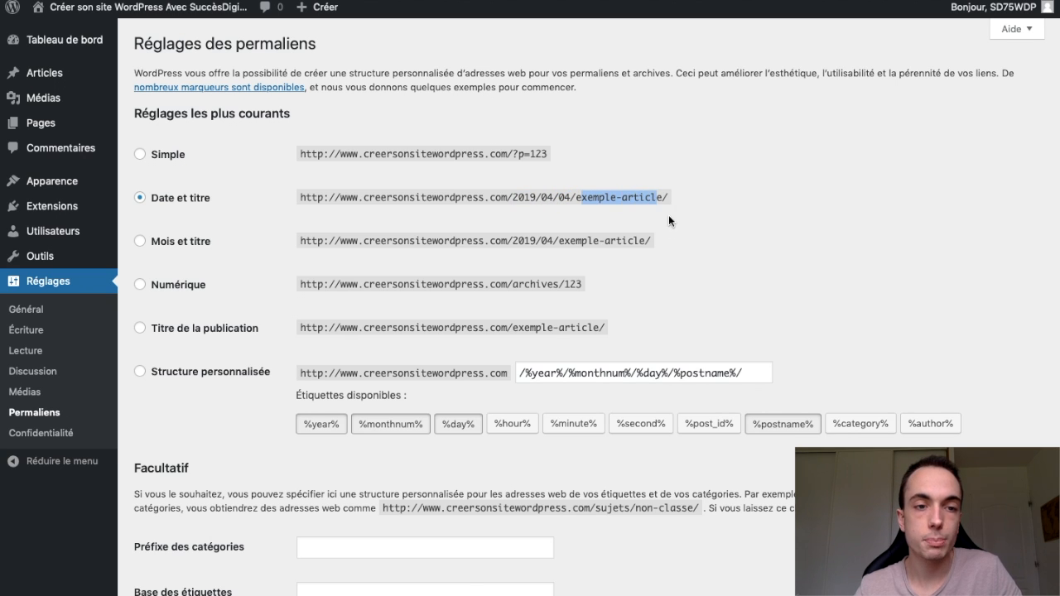
pyautogui.click(675, 236)
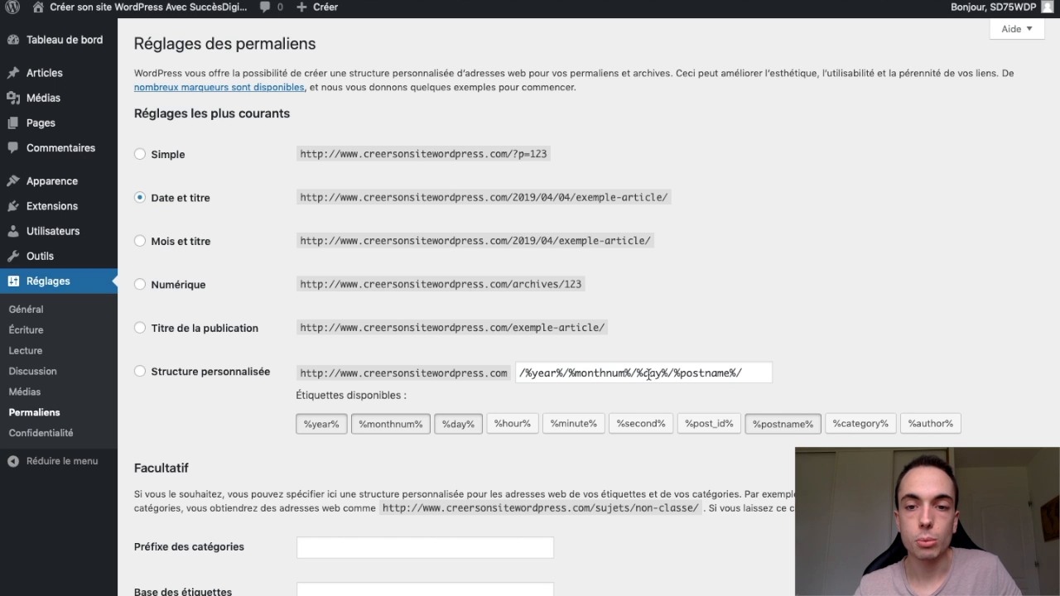
# - Replace the permalink format with the custom structure /%category%/ and save the permalink settings
pyautogui.click(742, 372)
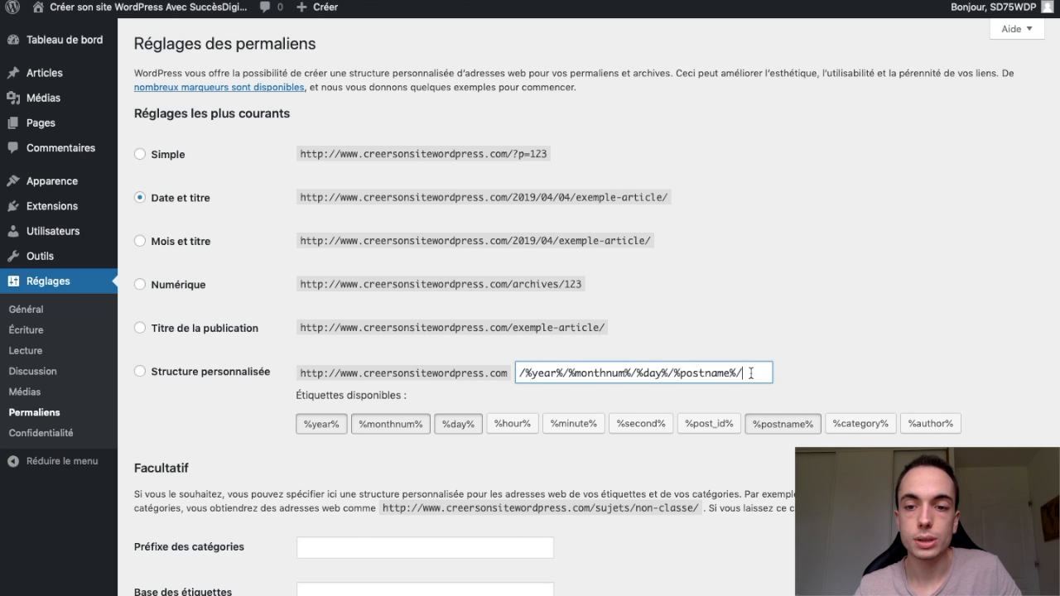
pyautogui.moveTo(741, 373); pyautogui.dragTo(500, 376)
pyautogui.press('BackSpace')
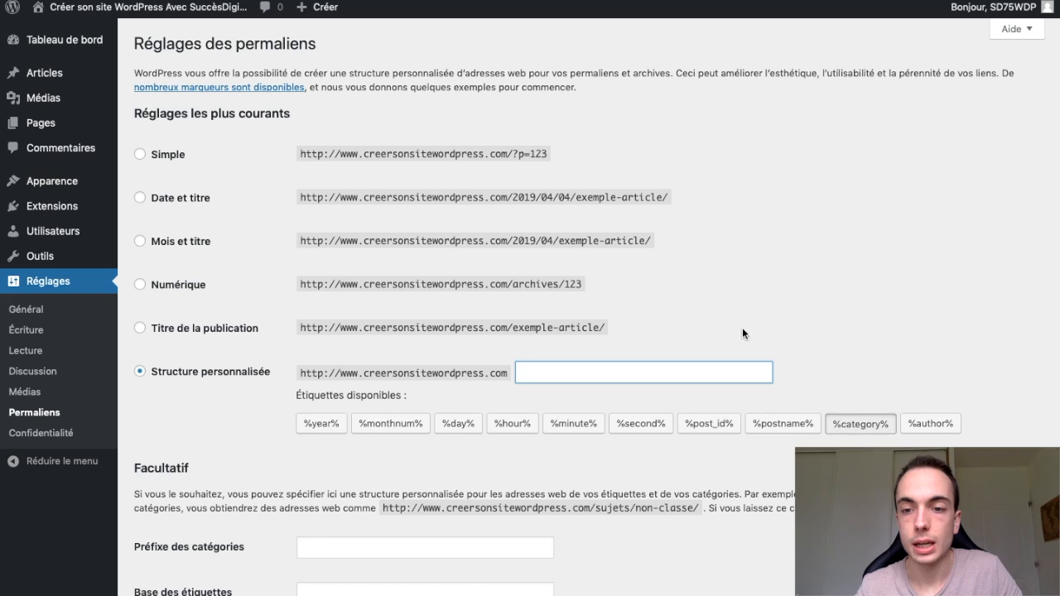
pyautogui.click(853, 426)
pyautogui.click(814, 347)
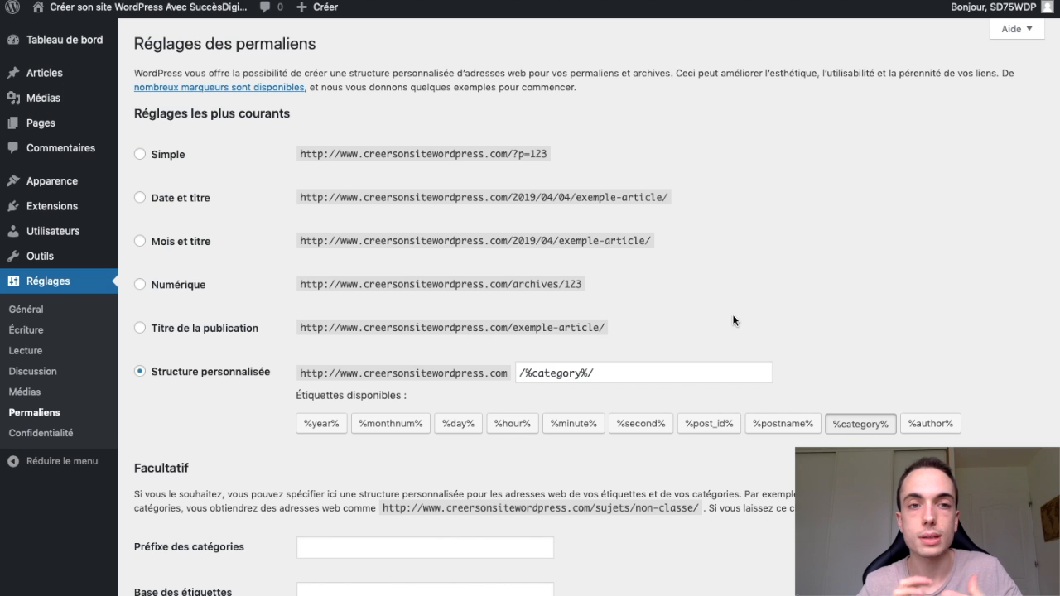
pyautogui.scroll(-1, 732, 319)
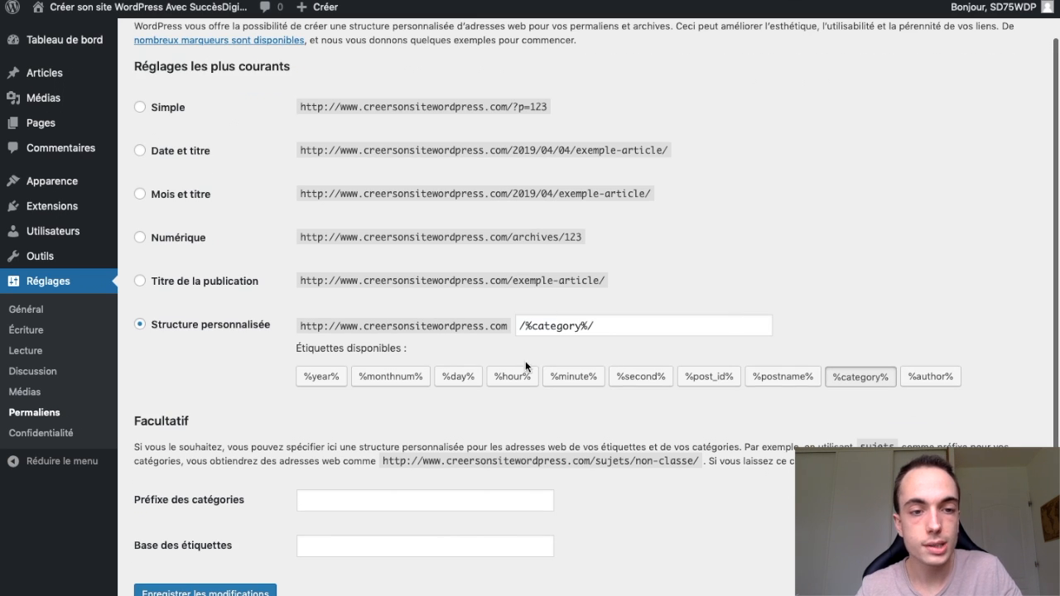
pyautogui.scroll(-1, 737, 414)
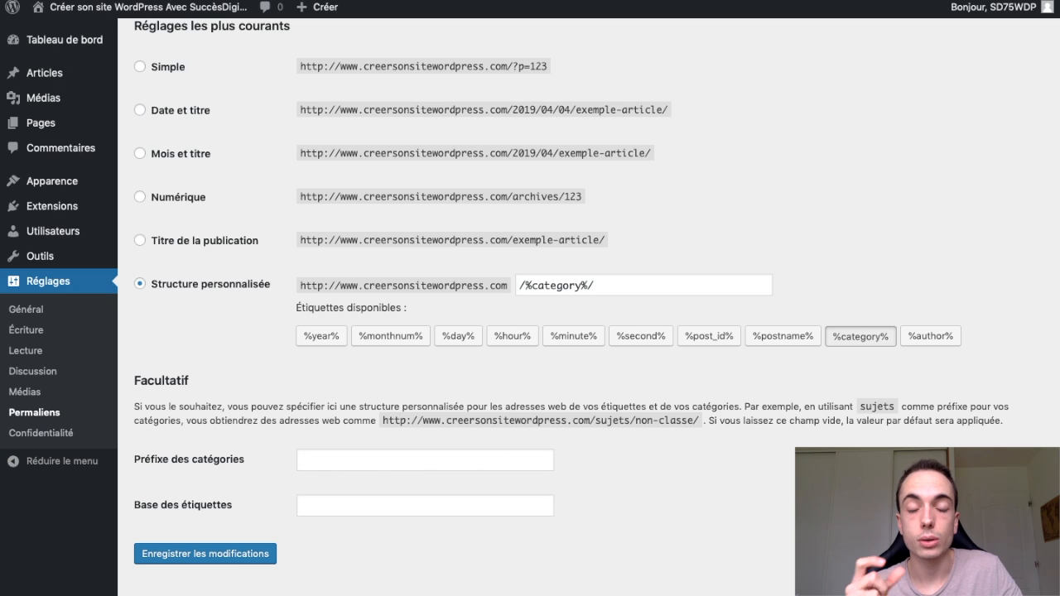
pyautogui.click(235, 562)
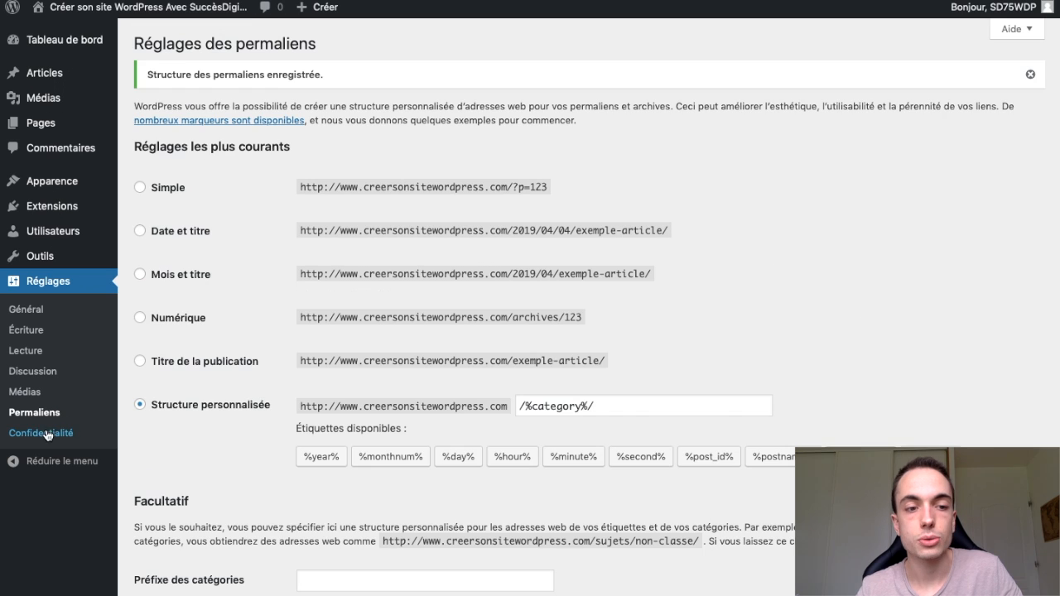
# - In the privacy settings (Confidentialité), assign the existing page Privacy Policy (Brouillon) as the site's privacy policy page
pyautogui.click(50, 434)
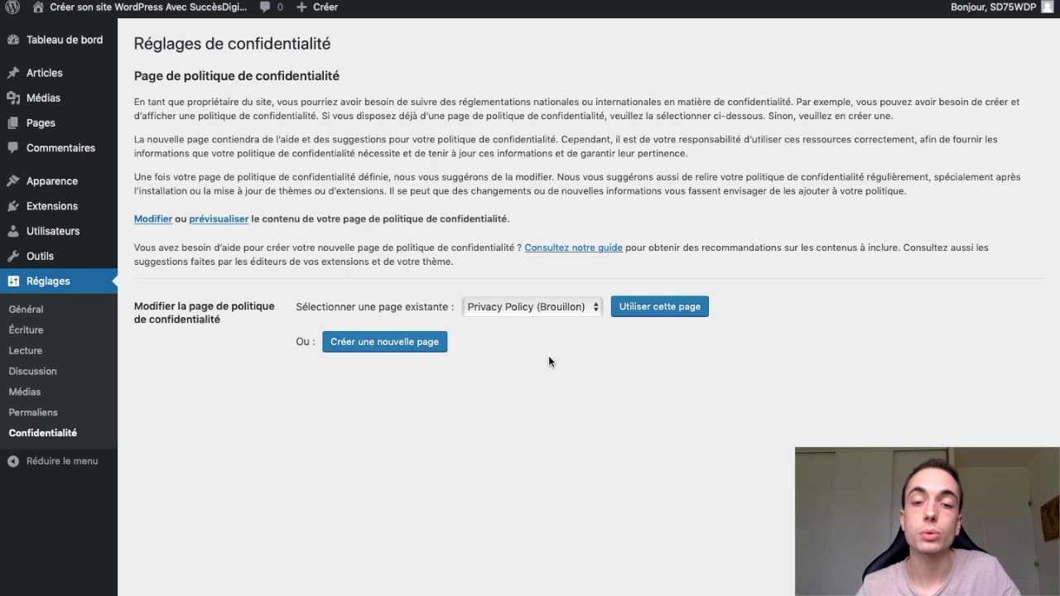
pyautogui.click(526, 308)
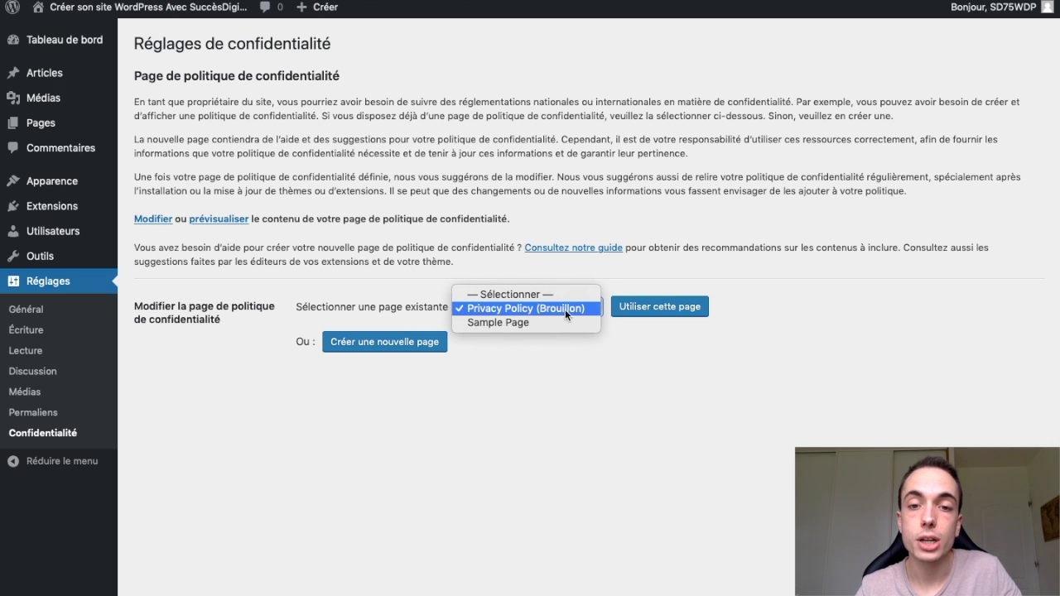
pyautogui.click(565, 310)
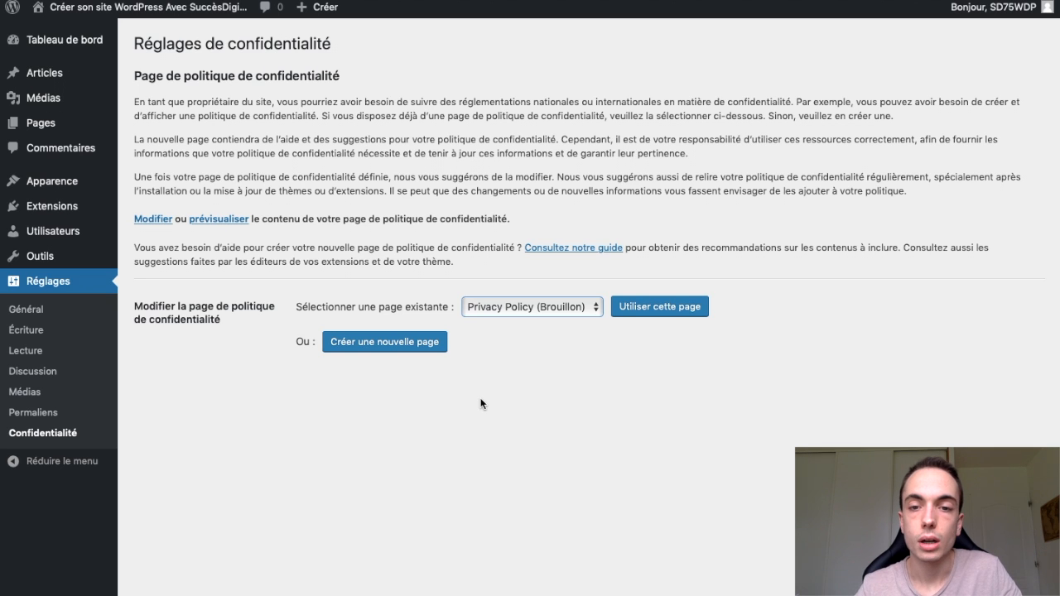
pyautogui.click(682, 315)
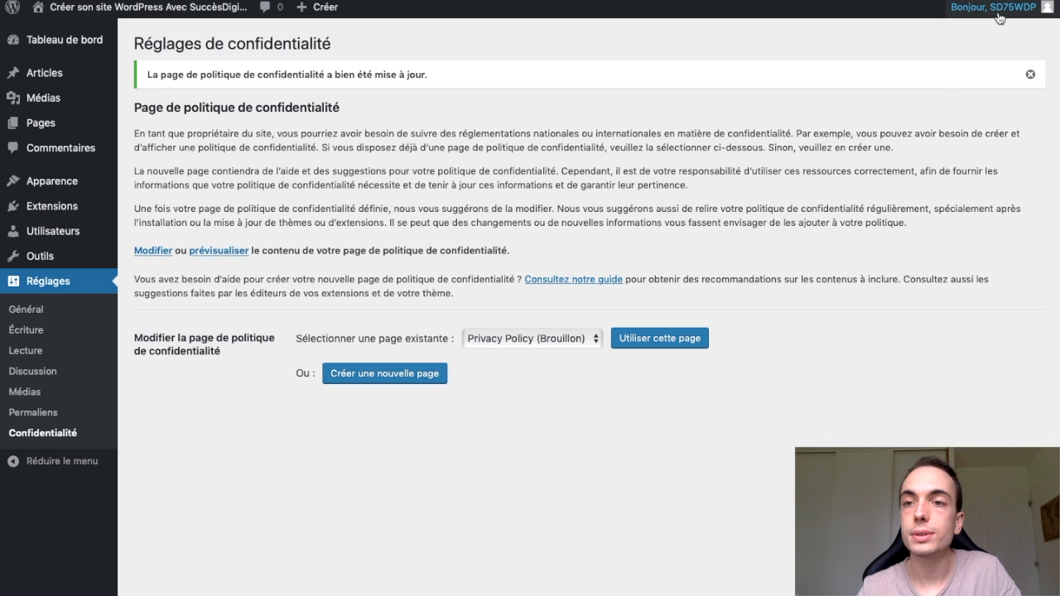
# - Open the user profile settings, try the Lumineux, Bleu and Café admin colour schemes, and restore Par défaut
pyautogui.moveTo(995, 8)
pyautogui.click(986, 63)
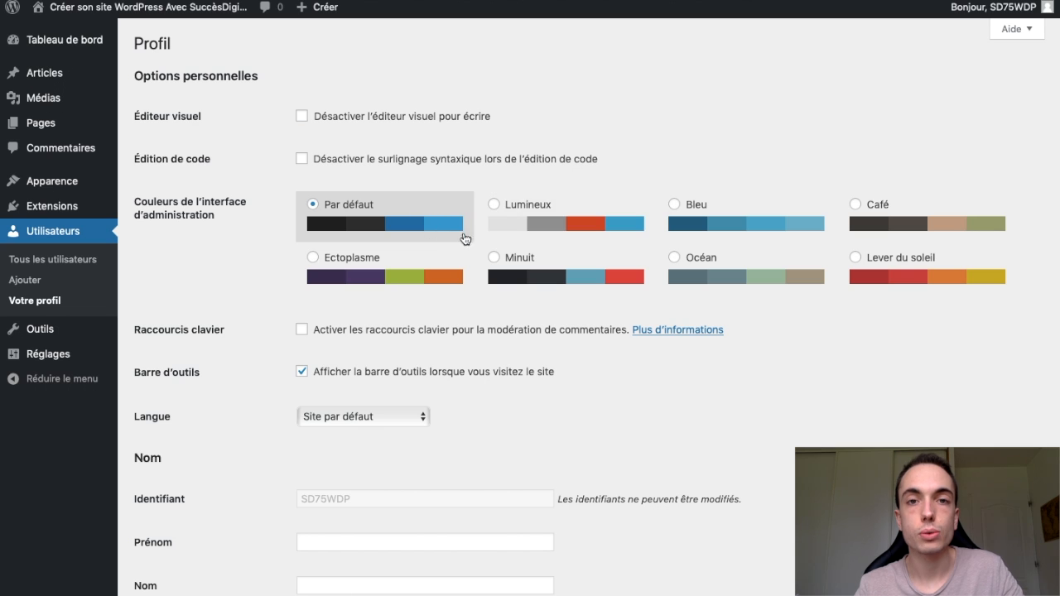
pyautogui.click(617, 217)
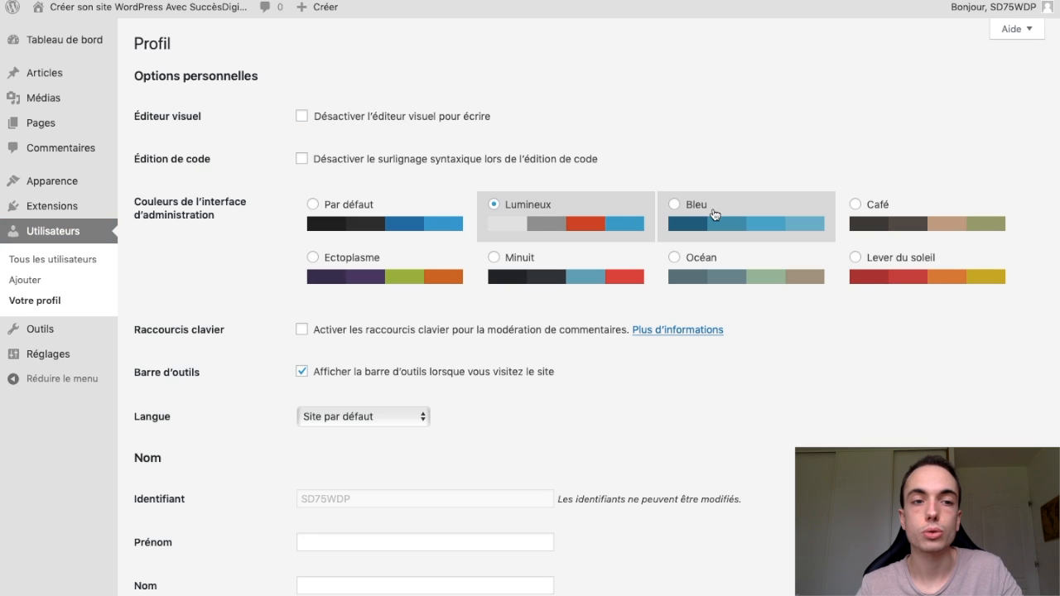
pyautogui.click(729, 219)
pyautogui.click(896, 220)
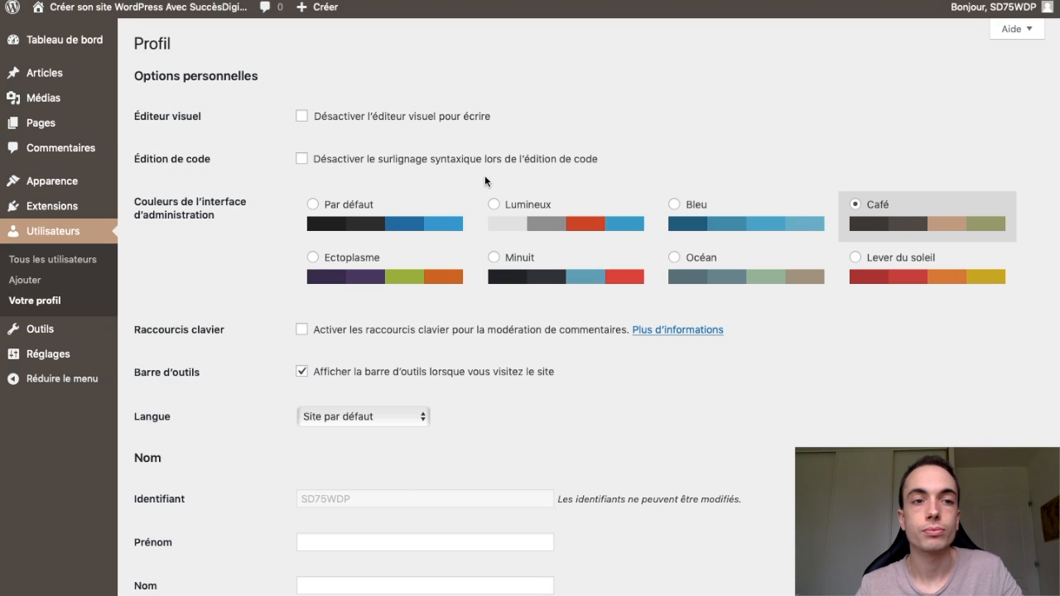
pyautogui.click(308, 227)
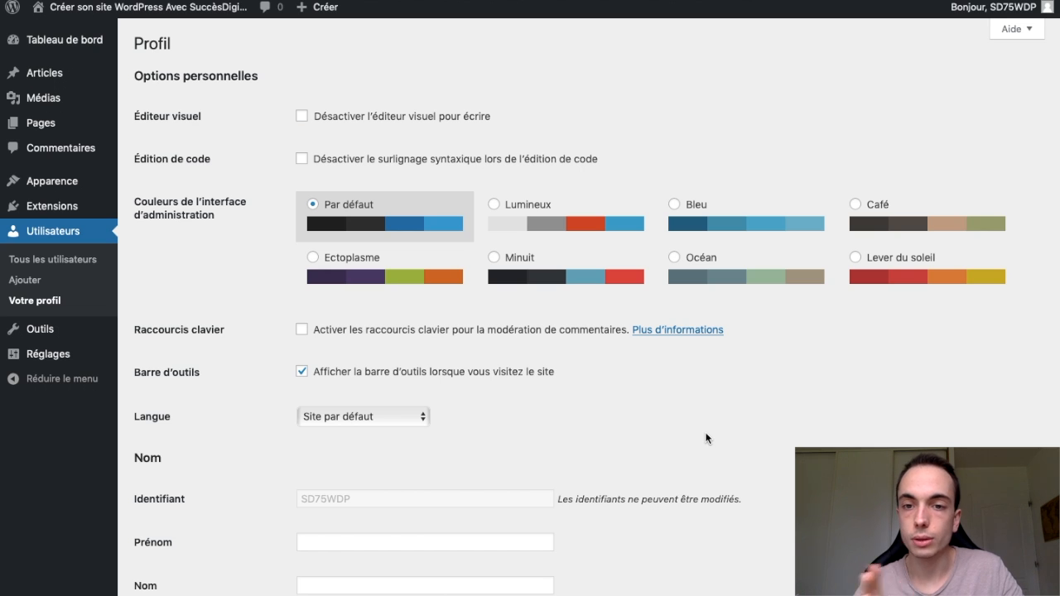
# - View the public site with its toolbar, return to the profile and check the available interface languages without changing the selection
pyautogui.scroll(-5, 706, 438)
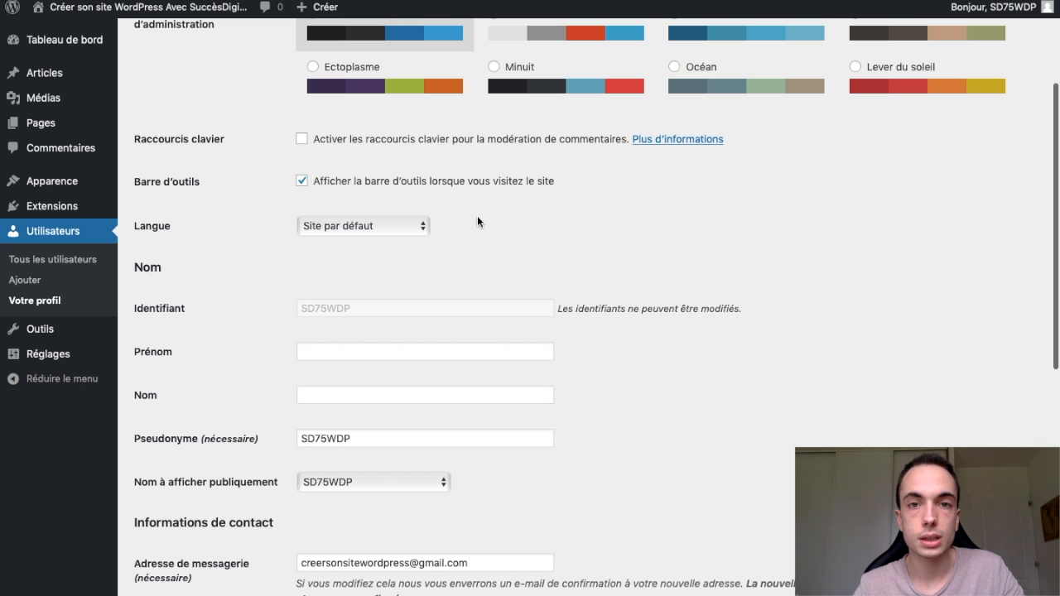
pyautogui.scroll(1, 480, 220)
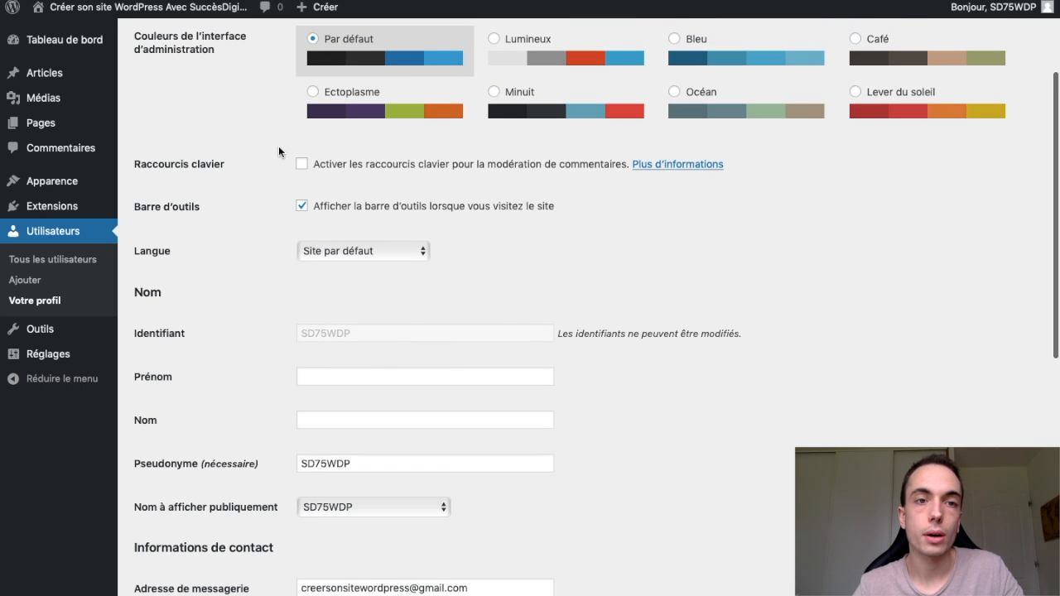
pyautogui.moveTo(196, 7)
pyautogui.click(99, 35)
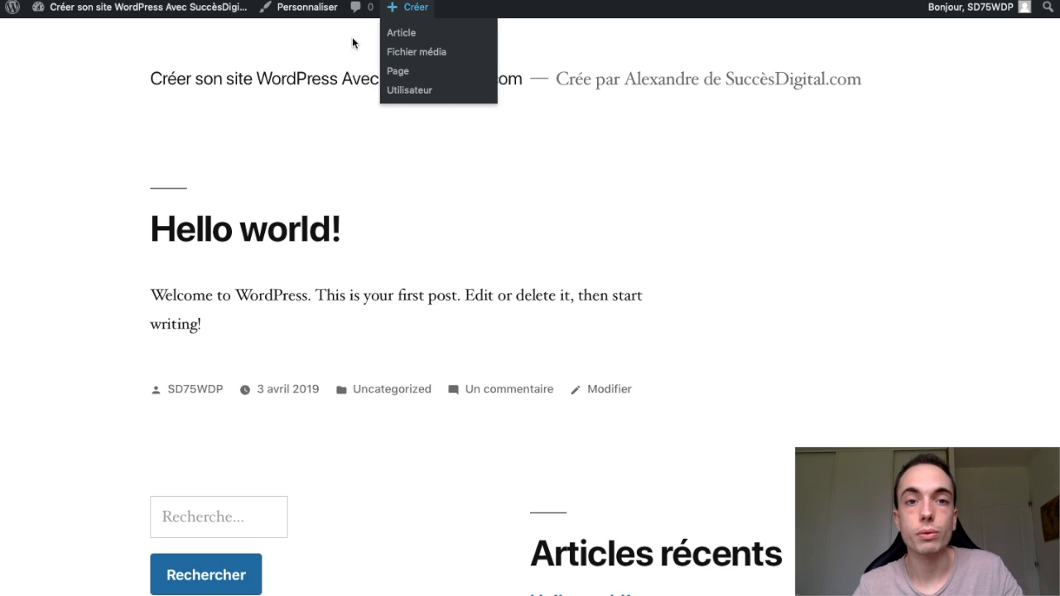
pyautogui.press('super+Left')
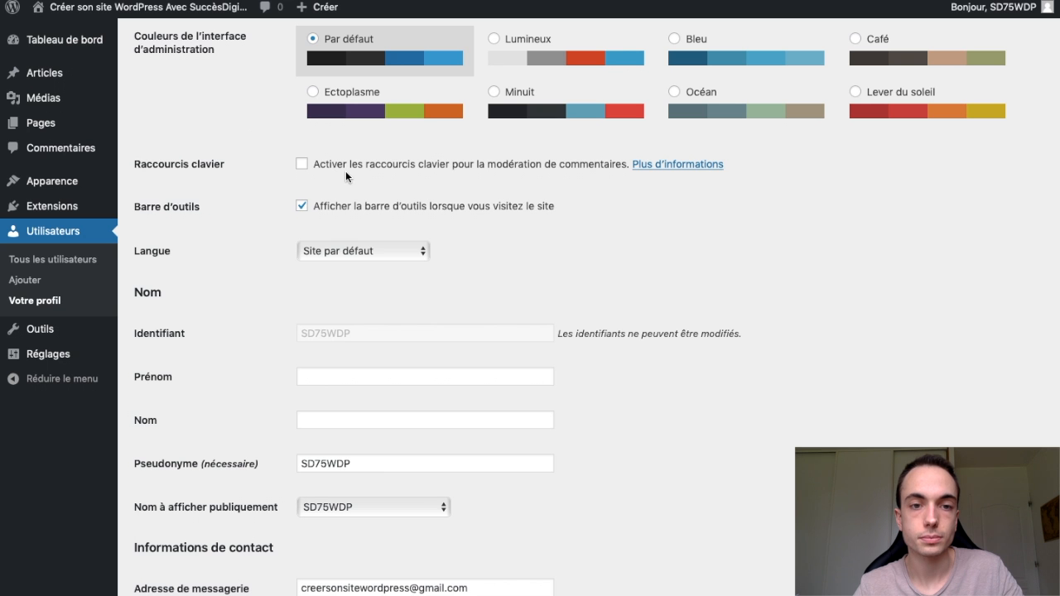
pyautogui.click(361, 257)
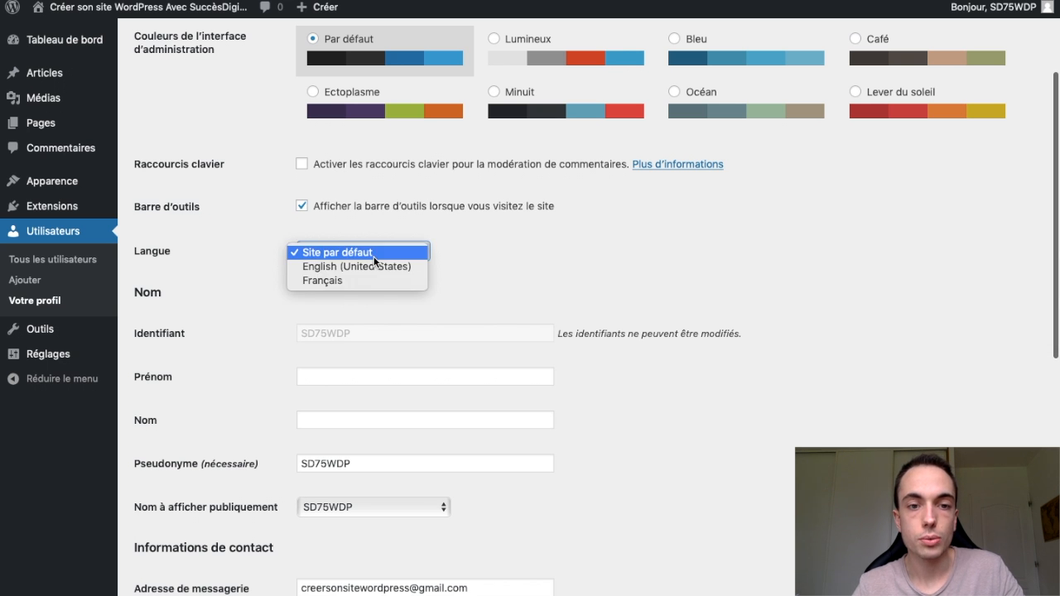
pyautogui.click(470, 234)
# - Replace the profile's Pseudonyme with the site owner's first name
pyautogui.scroll(-3, 485, 286)
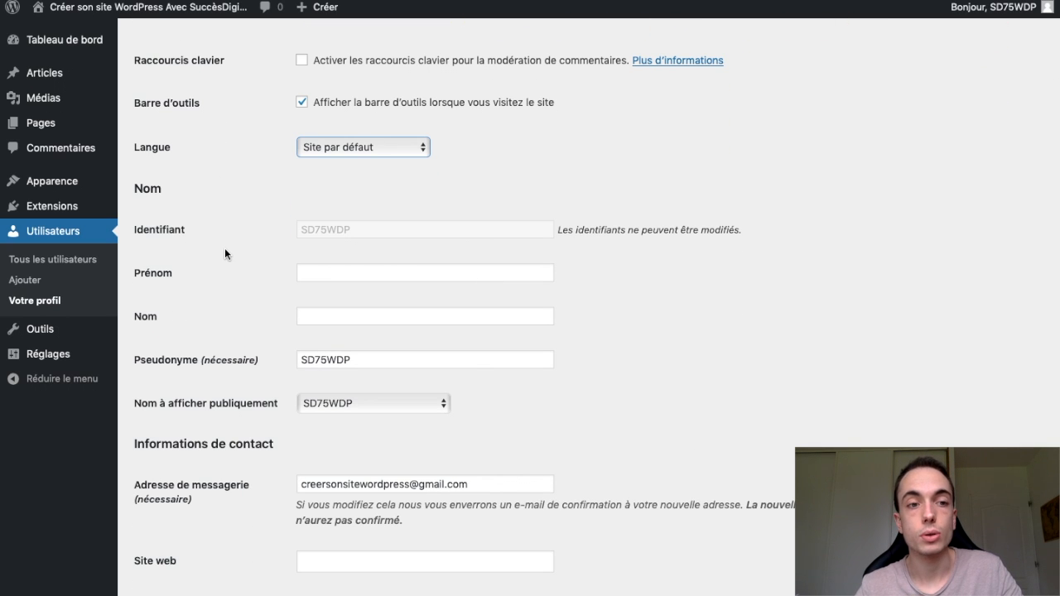
pyautogui.scroll(-1, 381, 241)
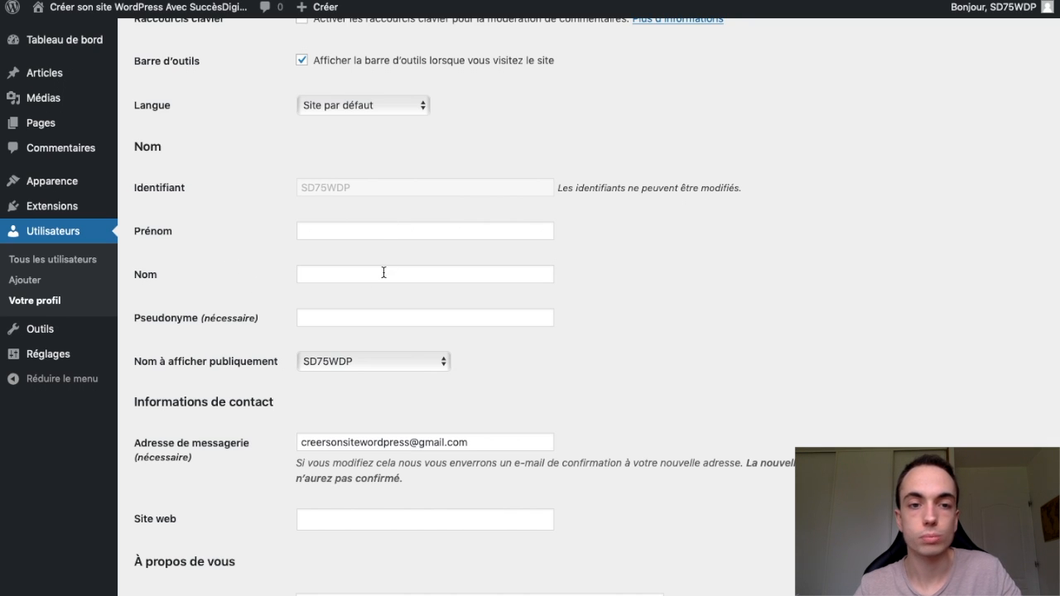
pyautogui.scroll(-1, 398, 304)
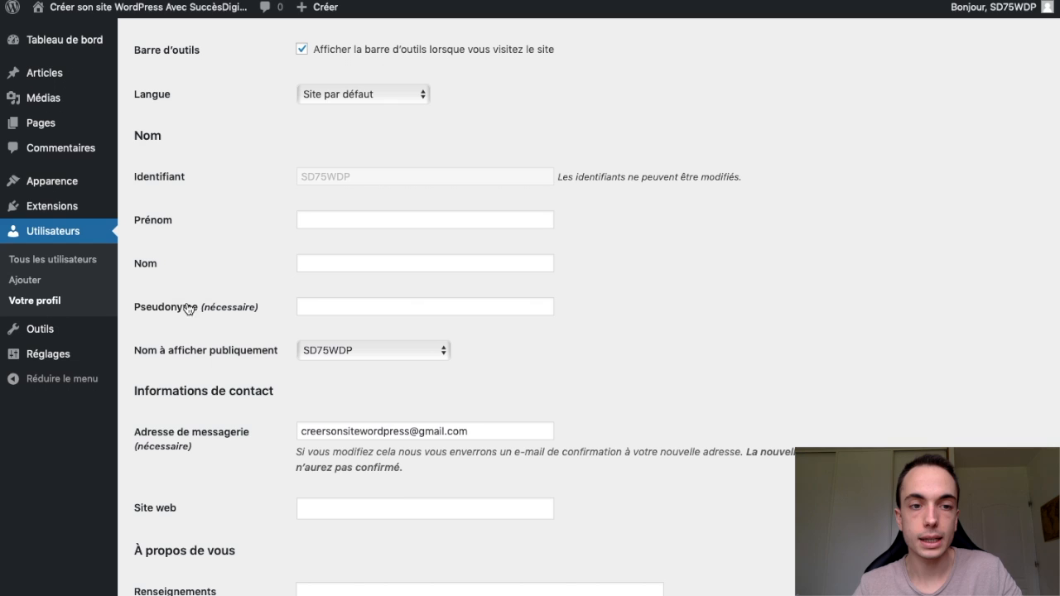
pyautogui.click(331, 304)
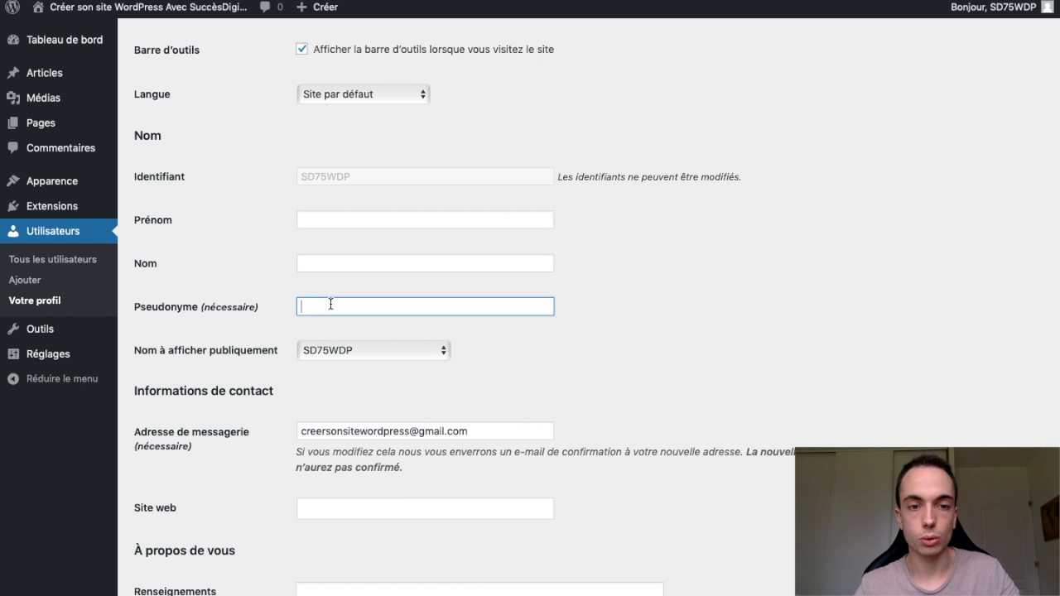
pyautogui.write('Alexandre')
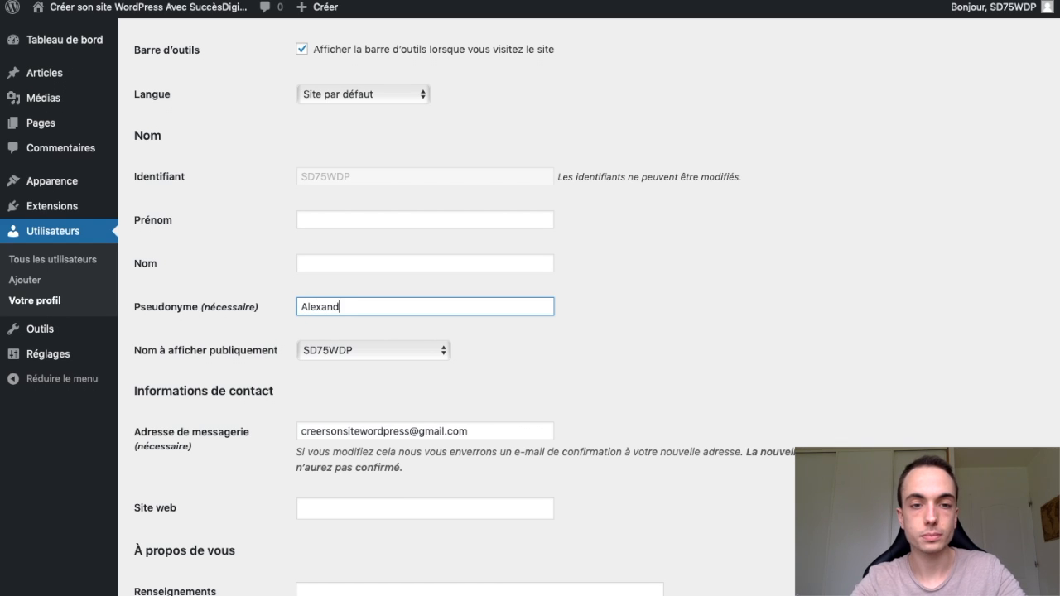
pyautogui.click(540, 357)
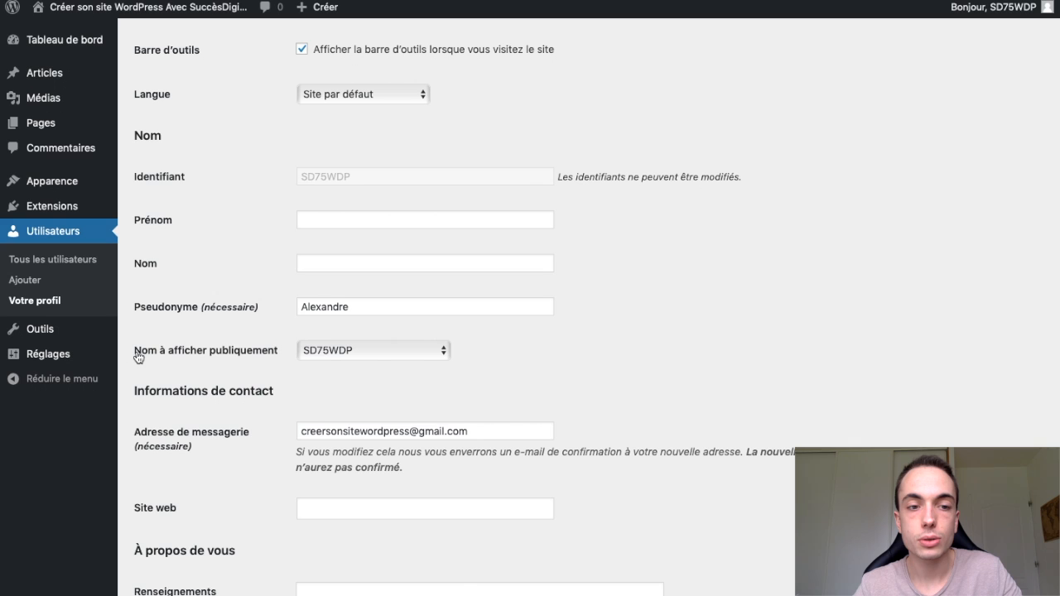
# - Set Nom à afficher publiquement to the new pseudonym instead of the login name
pyautogui.click(345, 350)
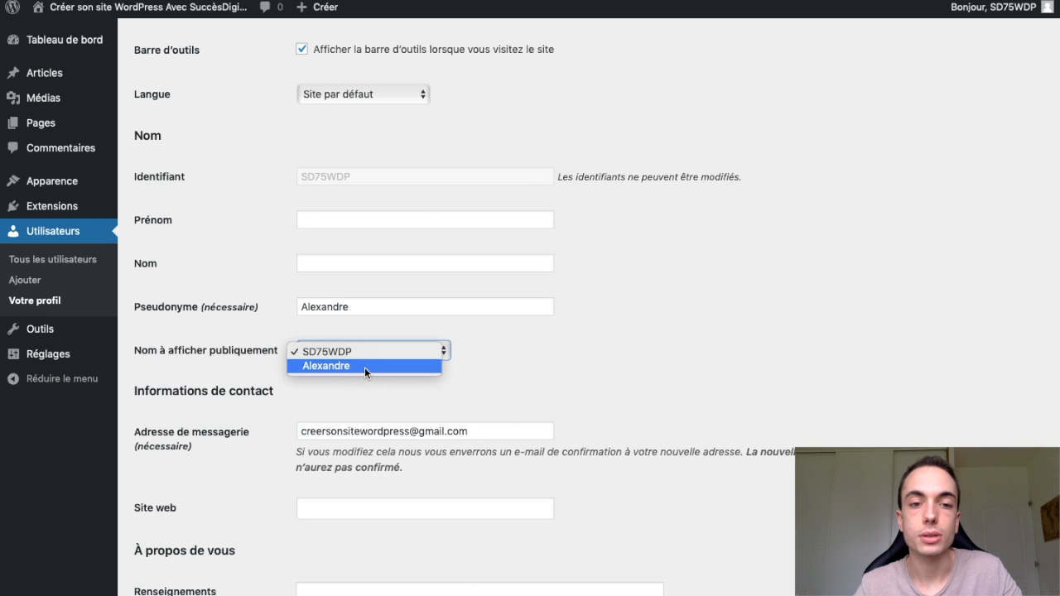
pyautogui.click(578, 350)
pyautogui.moveTo(989, 15)
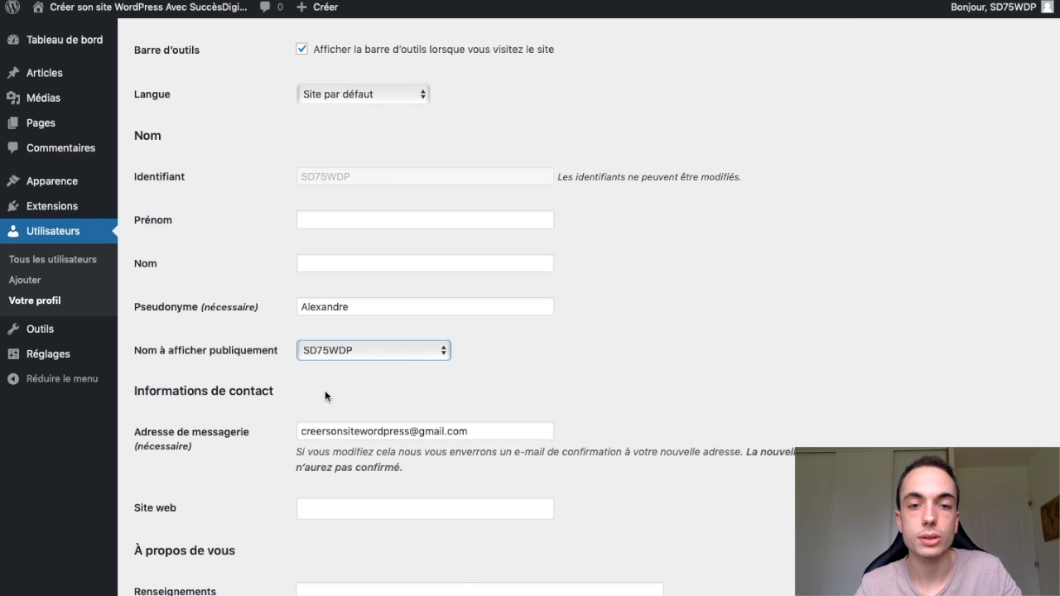
pyautogui.click(369, 355)
pyautogui.click(368, 364)
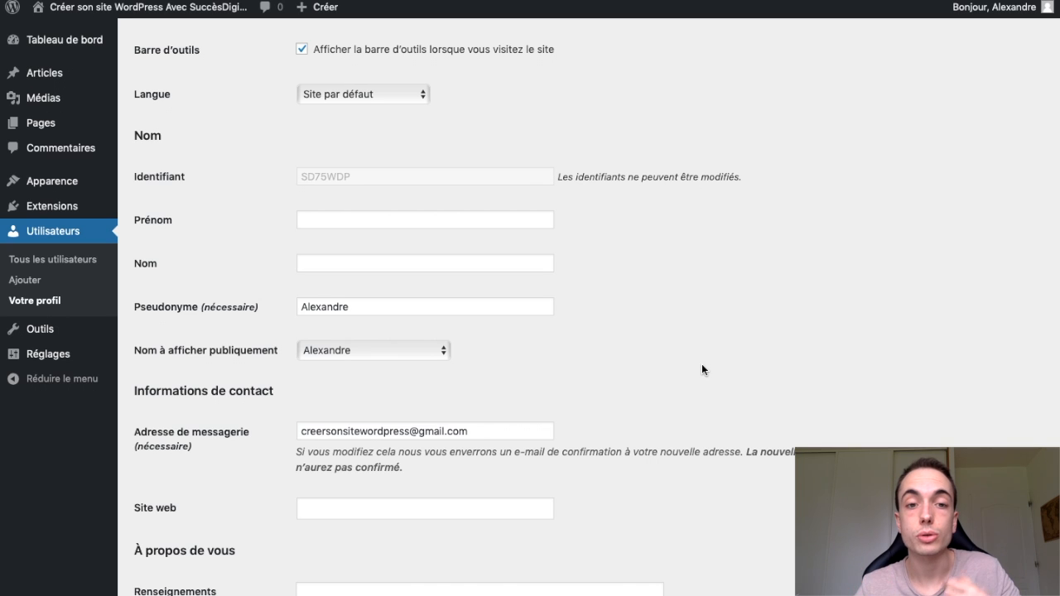
pyautogui.click(395, 349)
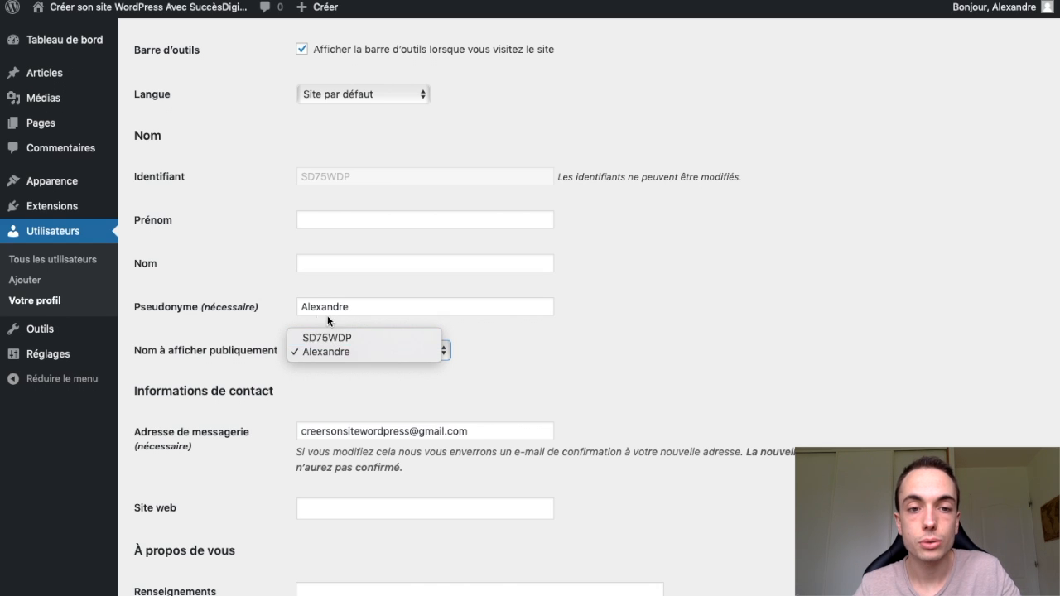
pyautogui.click(343, 350)
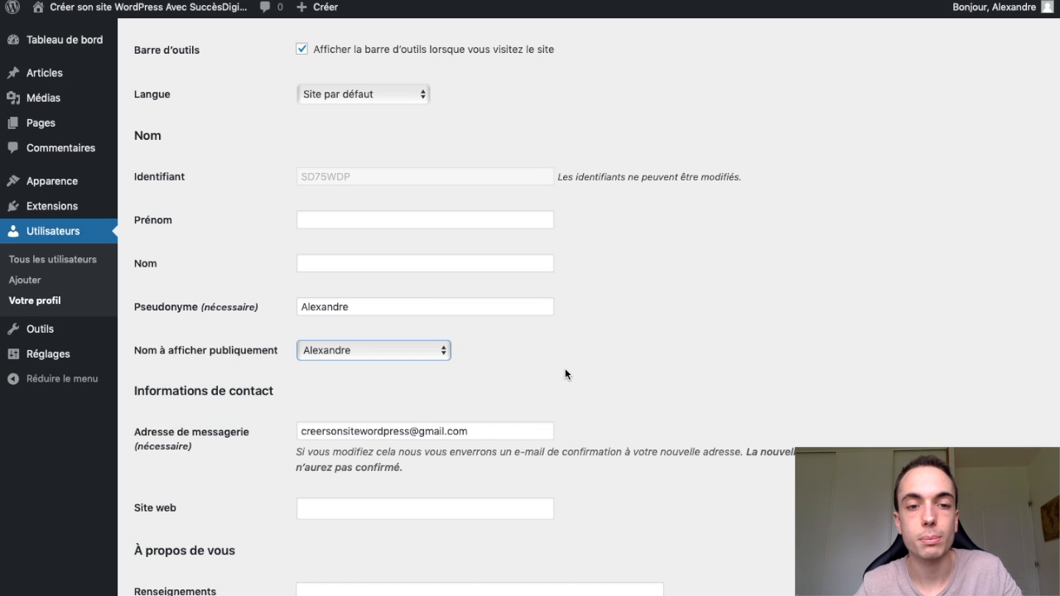
# - Examine the profile's contact details, Site web, Renseignements biographiques and Illustration du profil fields
pyautogui.scroll(-2, 619, 412)
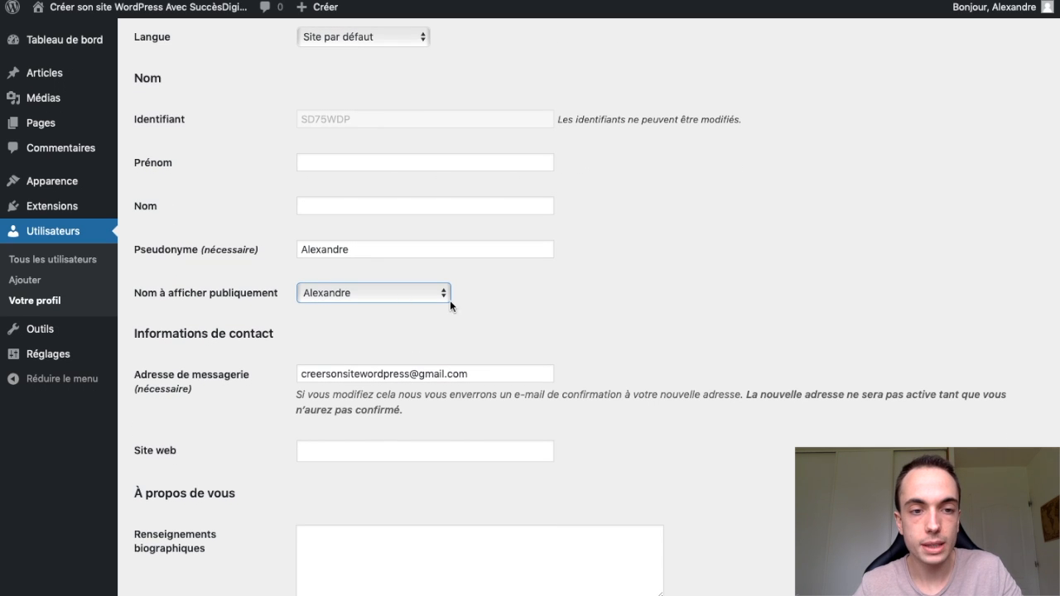
pyautogui.scroll(-2, 668, 422)
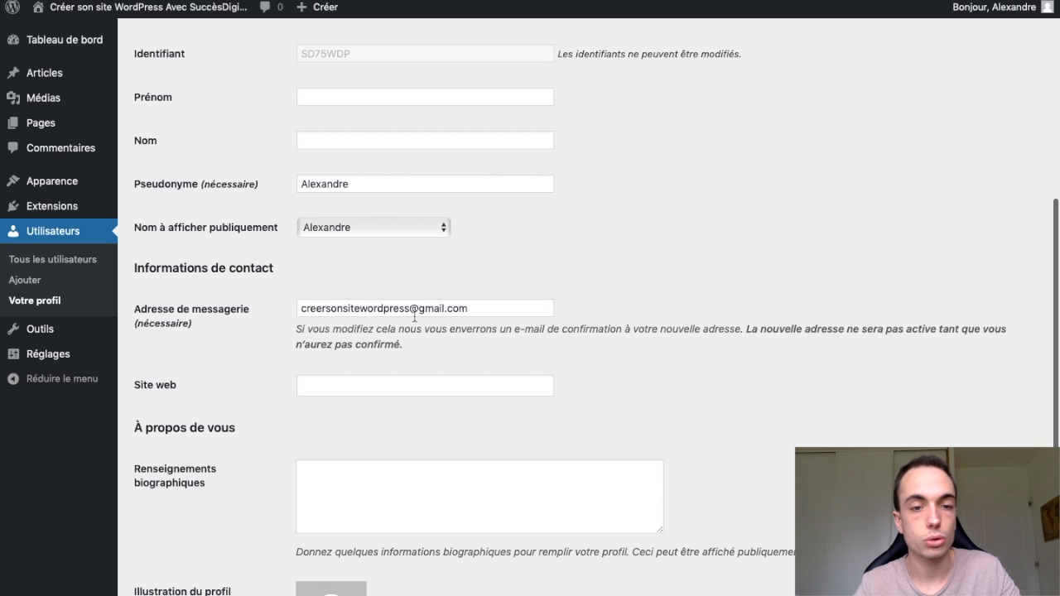
pyautogui.scroll(-2, 573, 354)
pyautogui.scroll(-1, 633, 358)
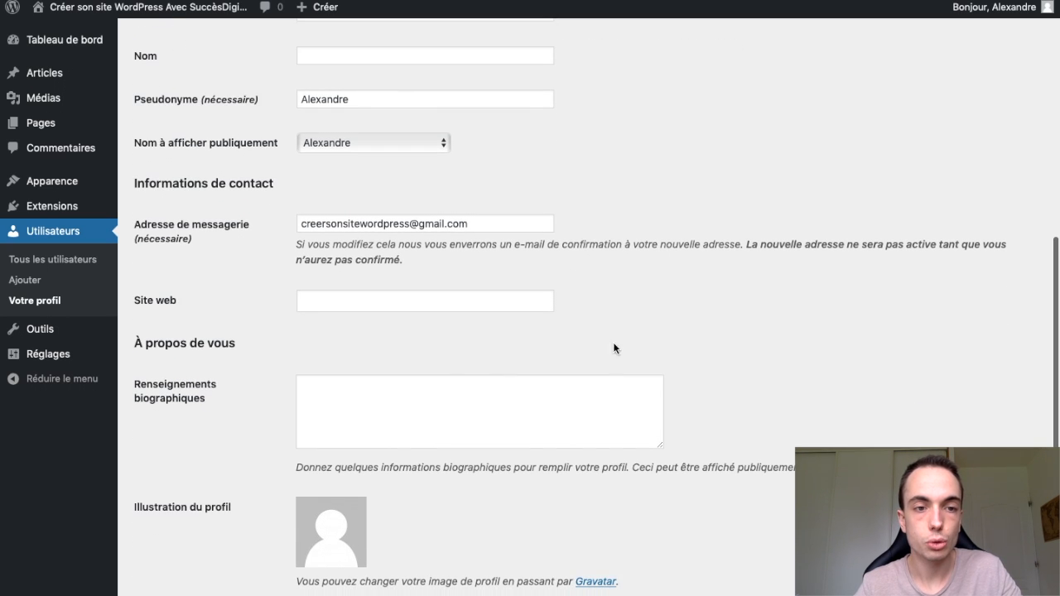
pyautogui.click(407, 299)
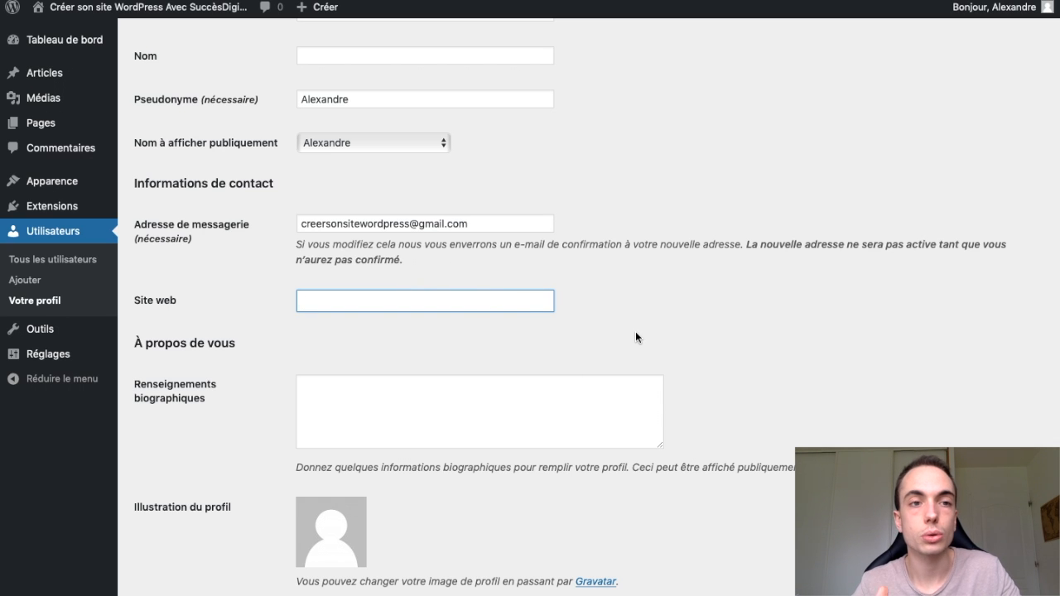
pyautogui.click(702, 384)
pyautogui.scroll(-3, 701, 385)
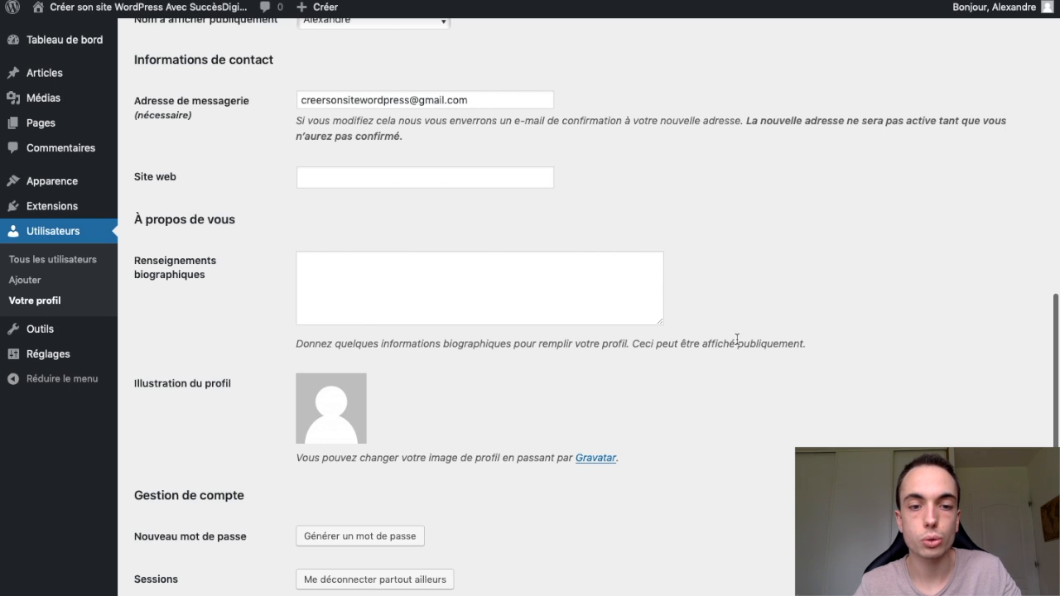
pyautogui.scroll(-1, 754, 451)
pyautogui.scroll(-2, 750, 442)
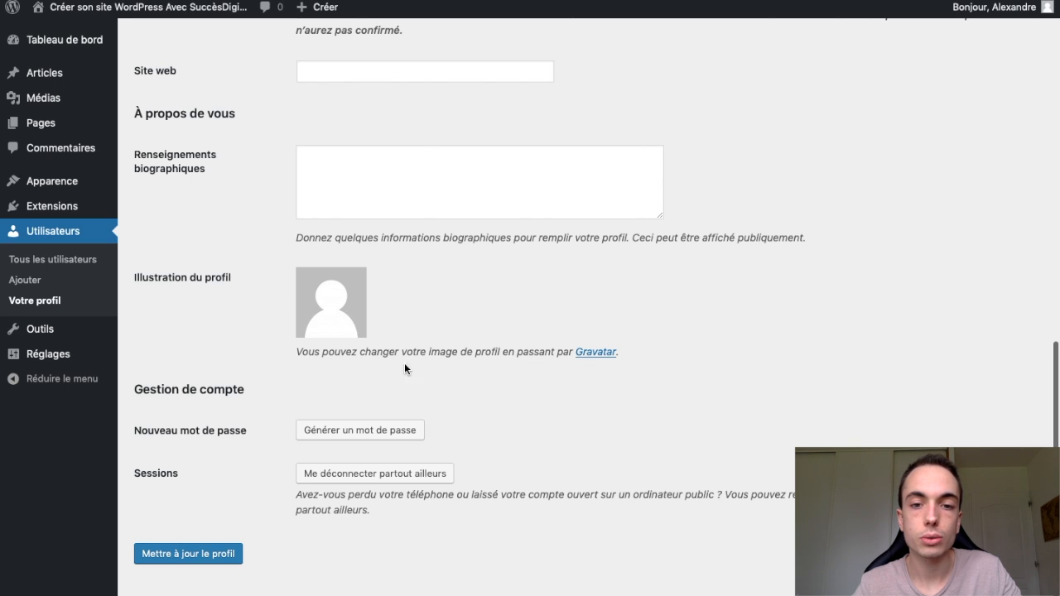
# - Open the Gravatar site linked from the profile picture setting, look it over and return to the profile
pyautogui.click(595, 353)
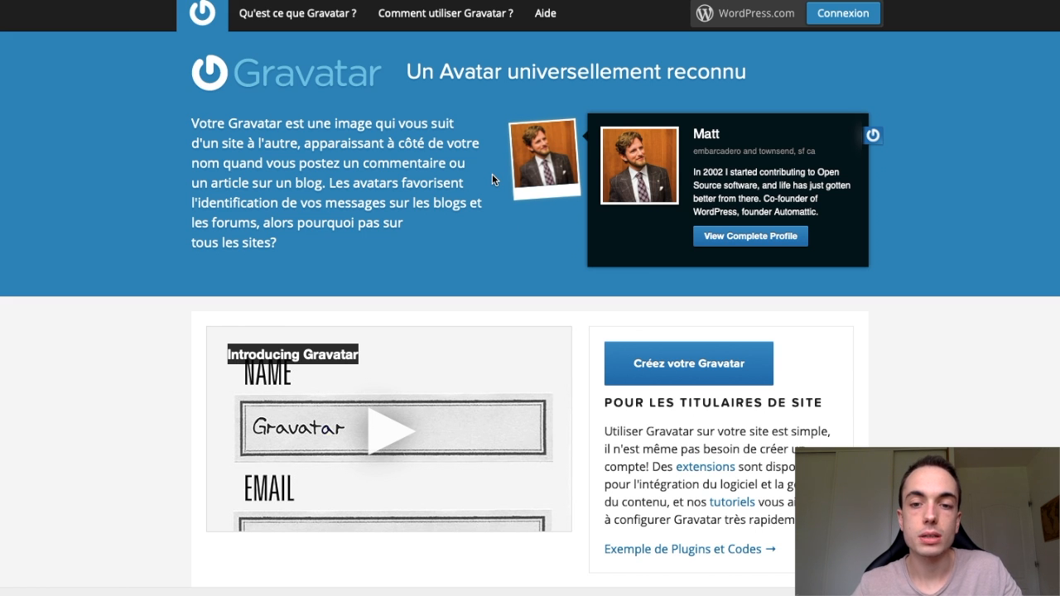
pyautogui.scroll(-5, 492, 179)
pyautogui.scroll(5, 492, 179)
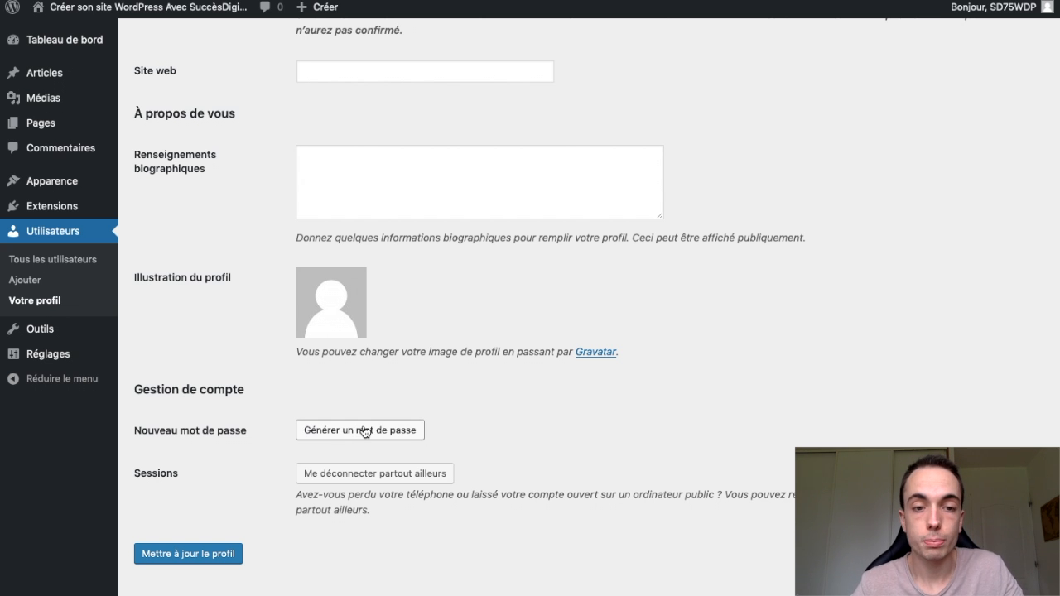
# - Generate a password in the Nouveau mot de passe field, cancel the password change and update the profile
pyautogui.click(365, 432)
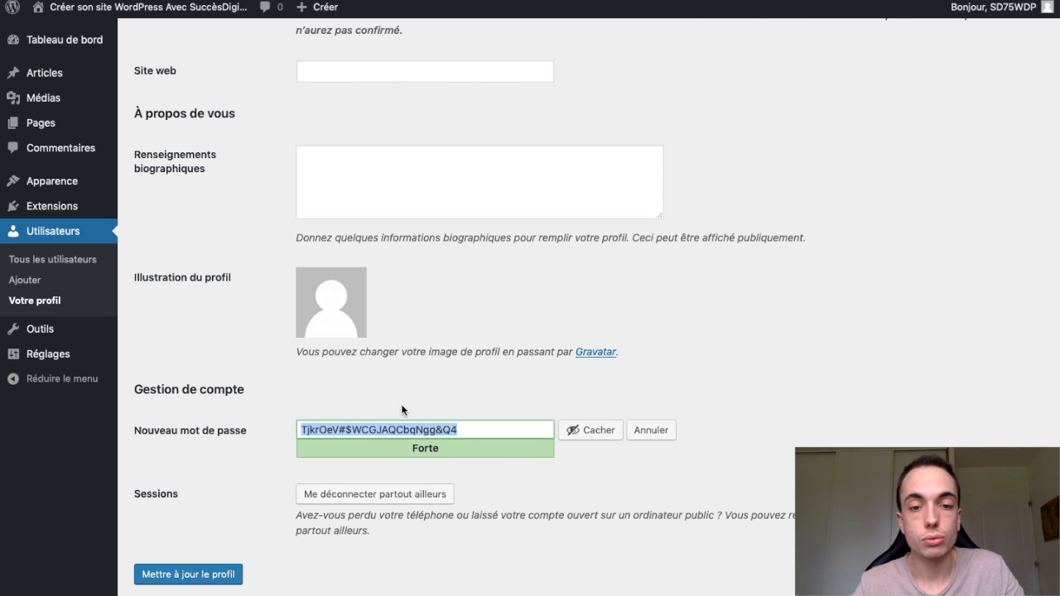
pyautogui.click(651, 430)
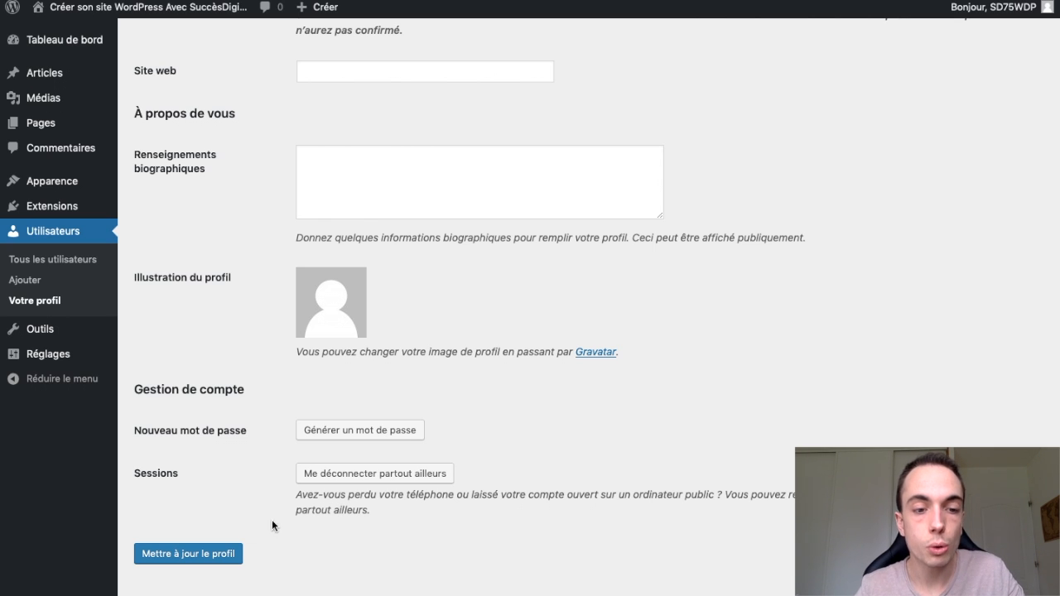
pyautogui.click(230, 565)
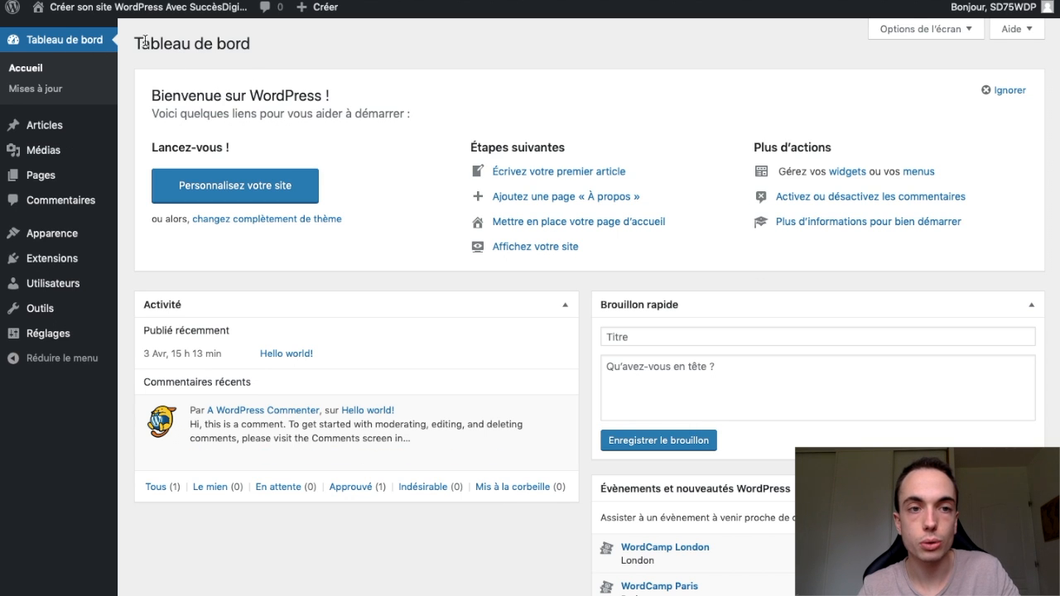
# - In the dashboard's screen options, hide and restore the Brouillon rapide and Bienvenue sections, and enable D'un coup d'œil
pyautogui.click(941, 31)
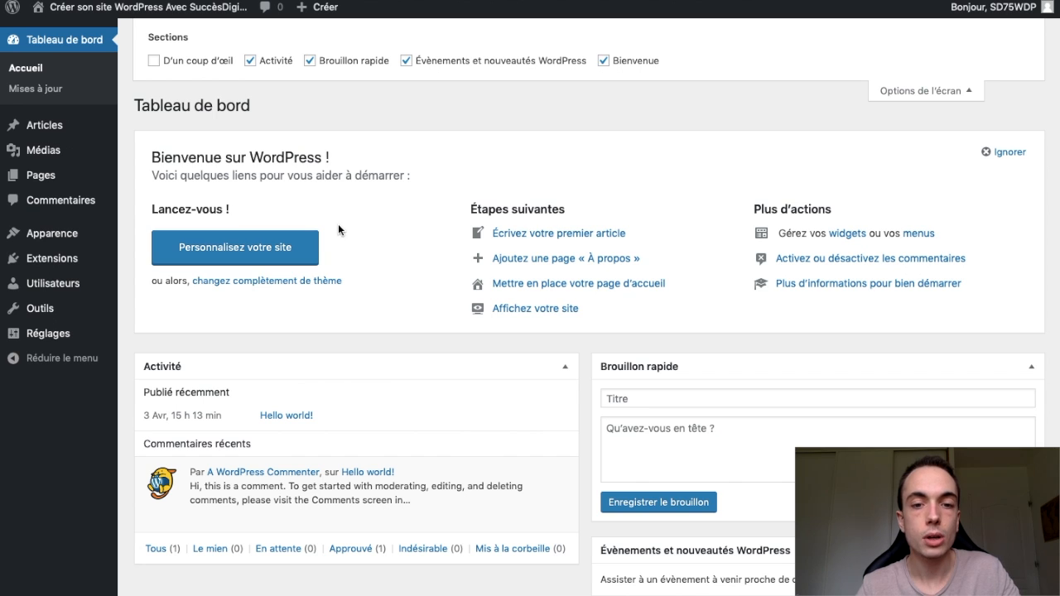
pyautogui.click(310, 62)
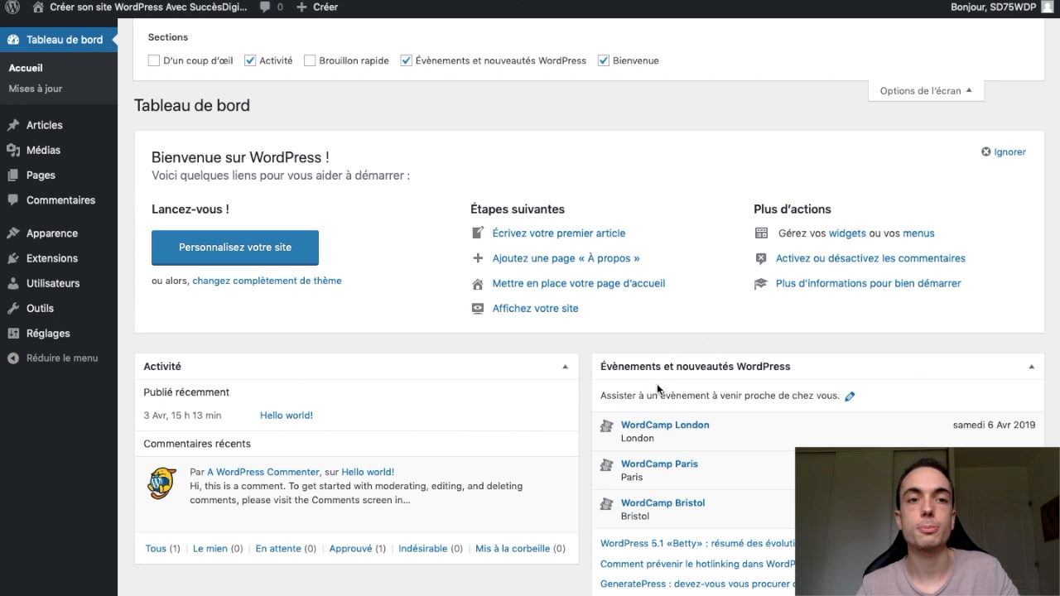
pyautogui.click(604, 61)
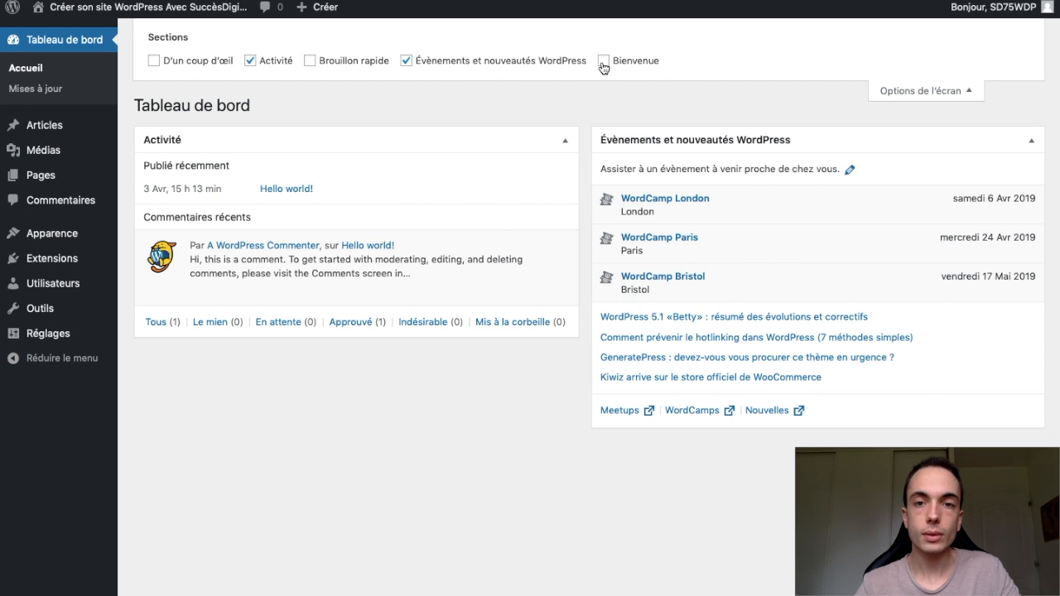
pyautogui.click(603, 61)
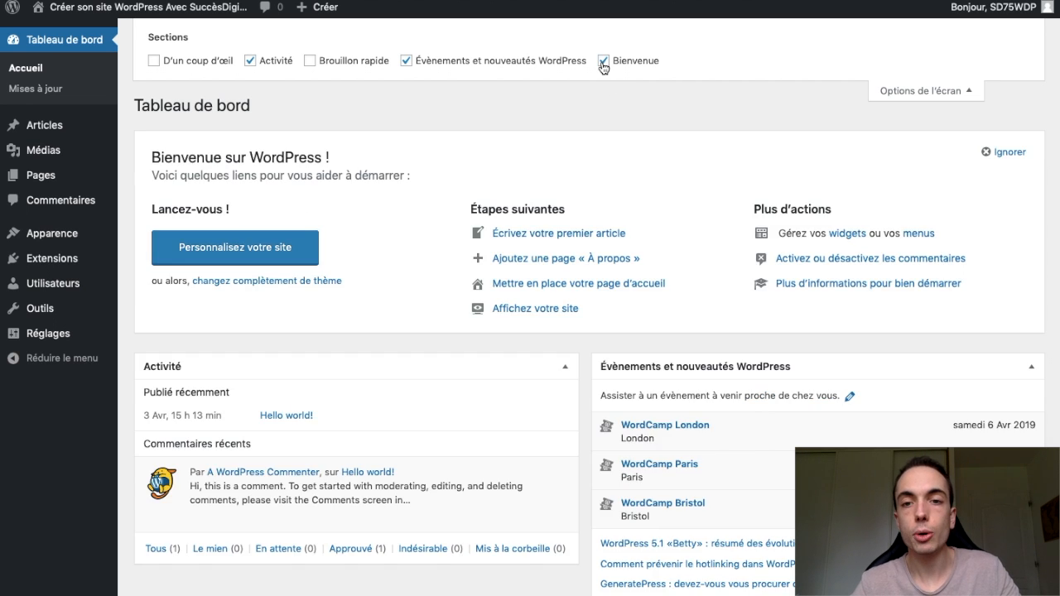
pyautogui.click(310, 61)
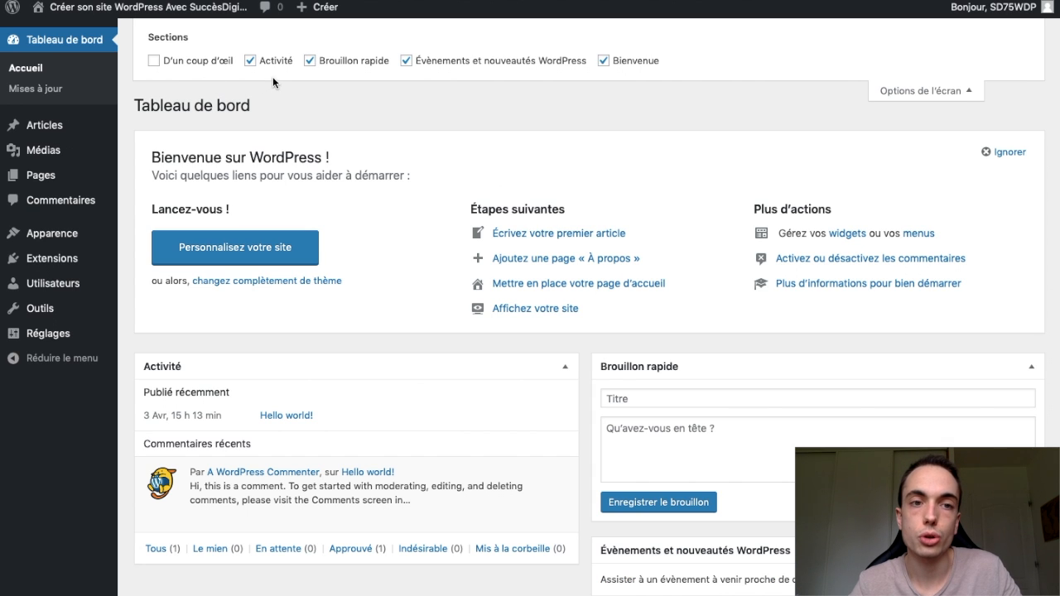
pyautogui.click(154, 61)
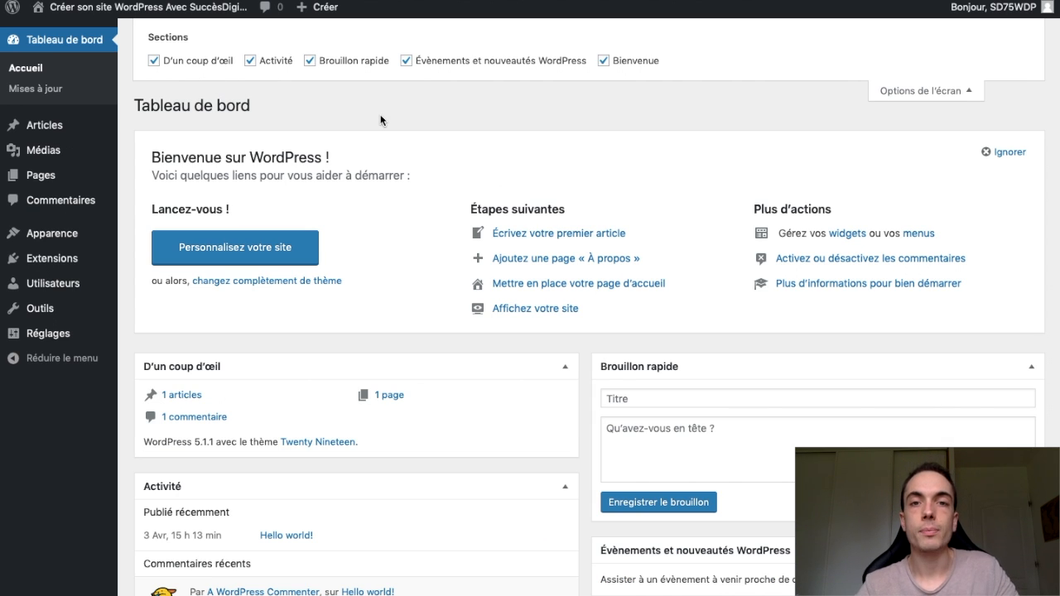